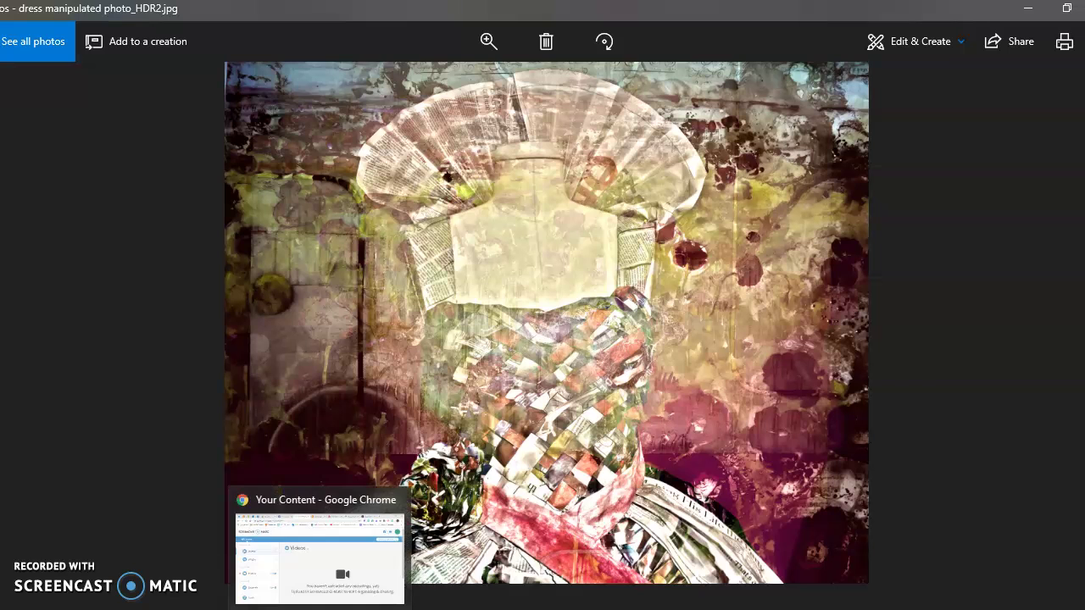
# Step: Switch from Windows Photos to the Chrome browser window
pyautogui.click(320, 606)
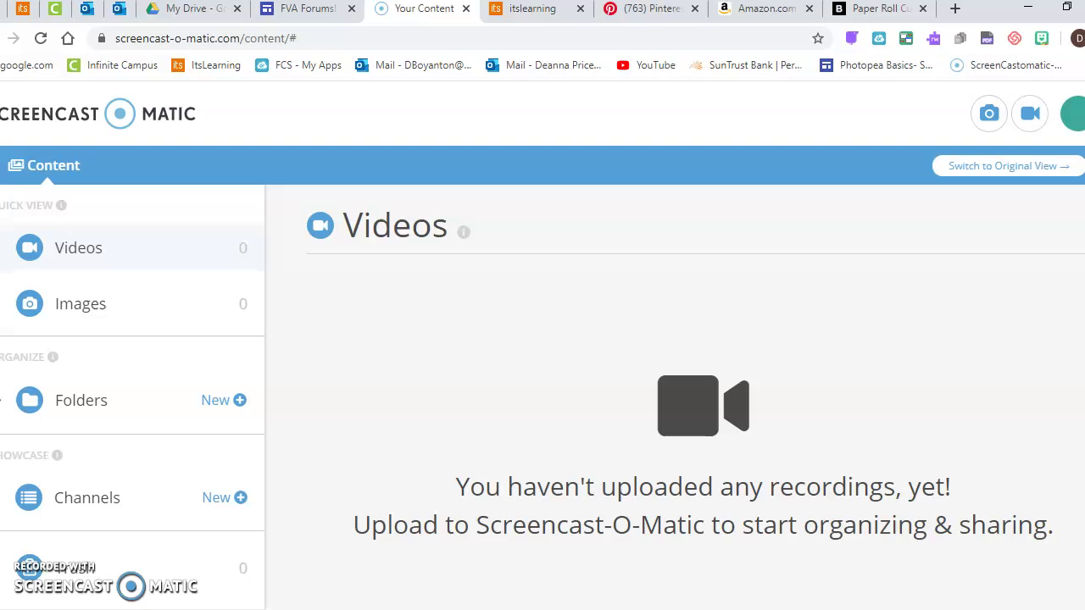
# Step: In the Google Drive tab, create a 'Photo 1' folder in My Drive and open it
pyautogui.click(182, 10)
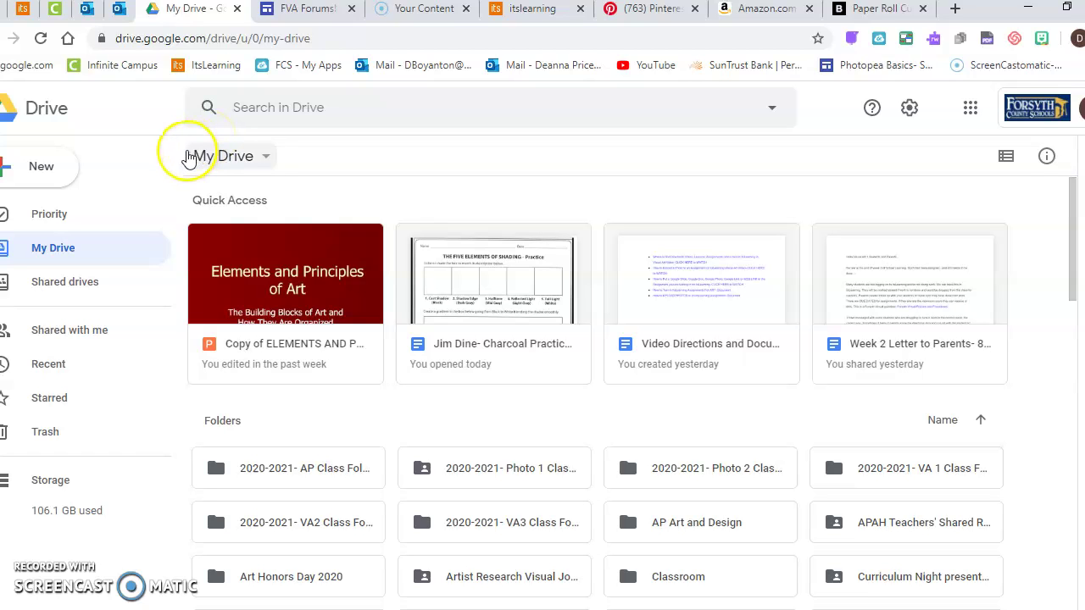
pyautogui.click(42, 169)
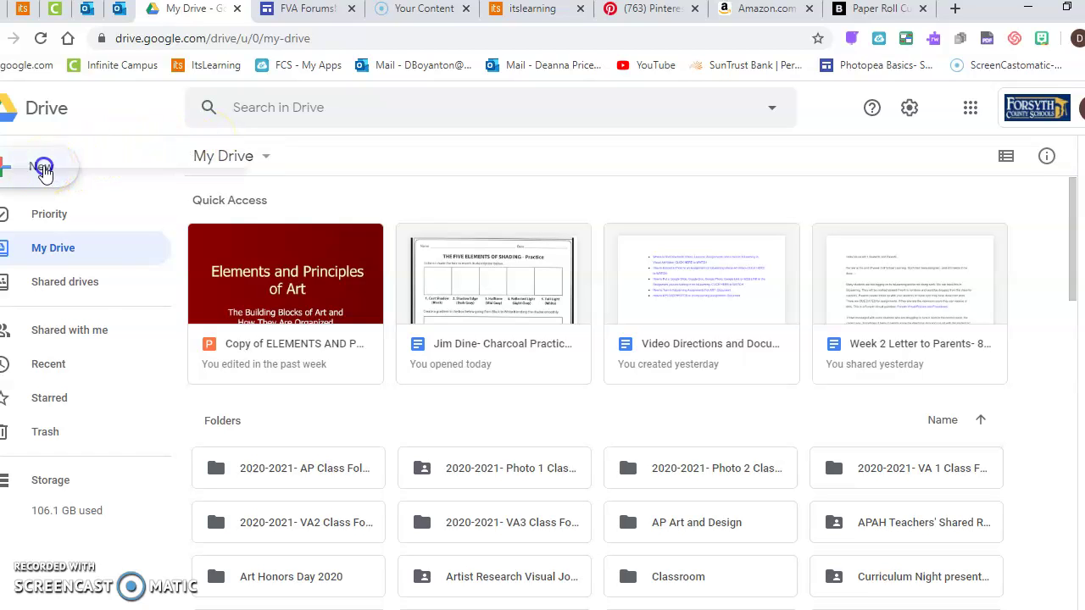
pyautogui.click(43, 181)
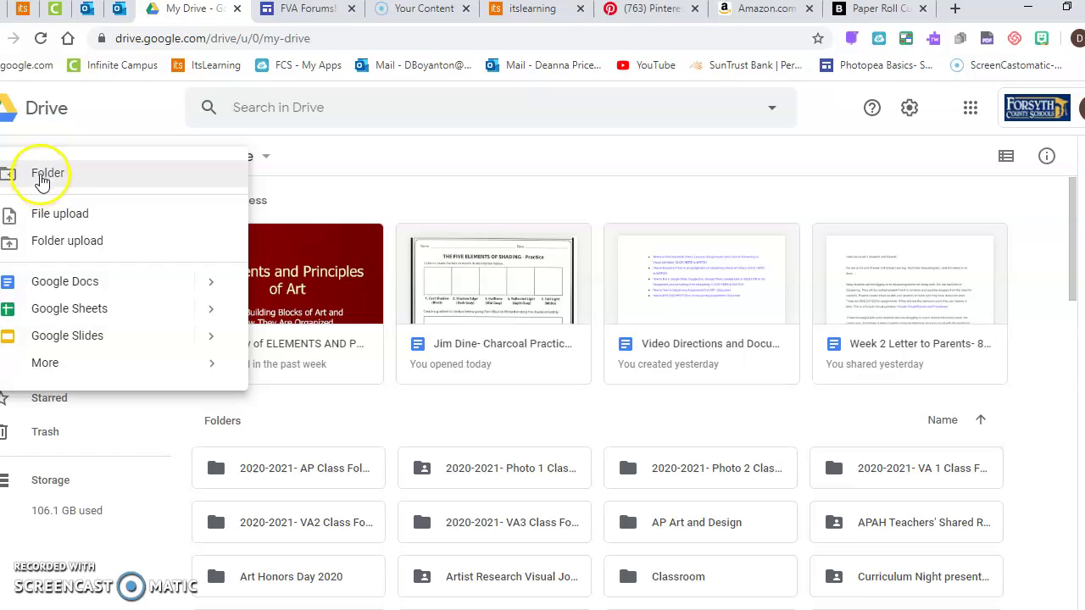
pyautogui.write('Photo 1')
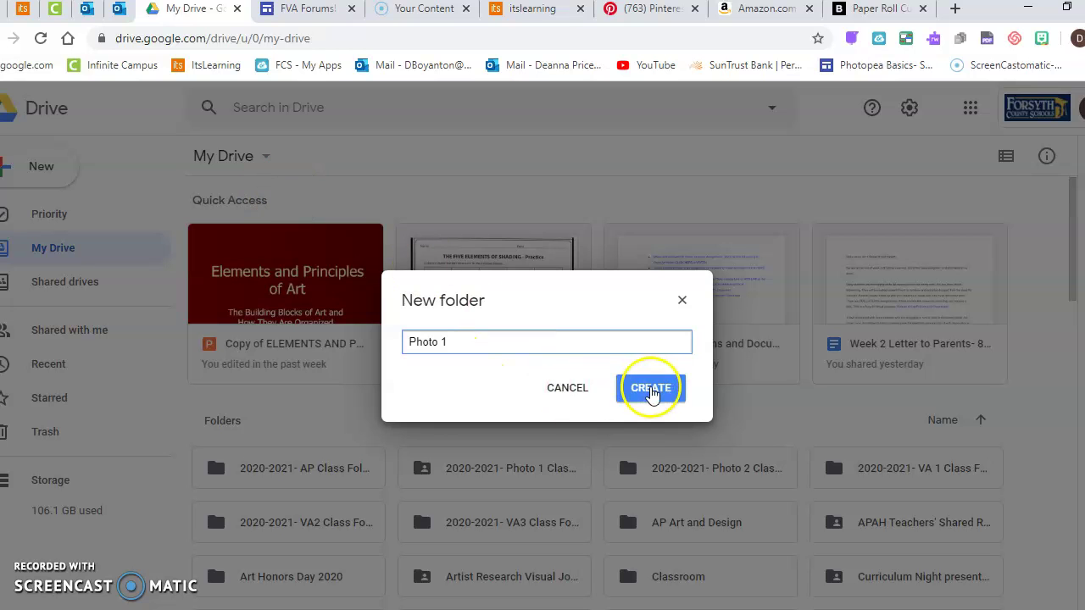
pyautogui.click(650, 390)
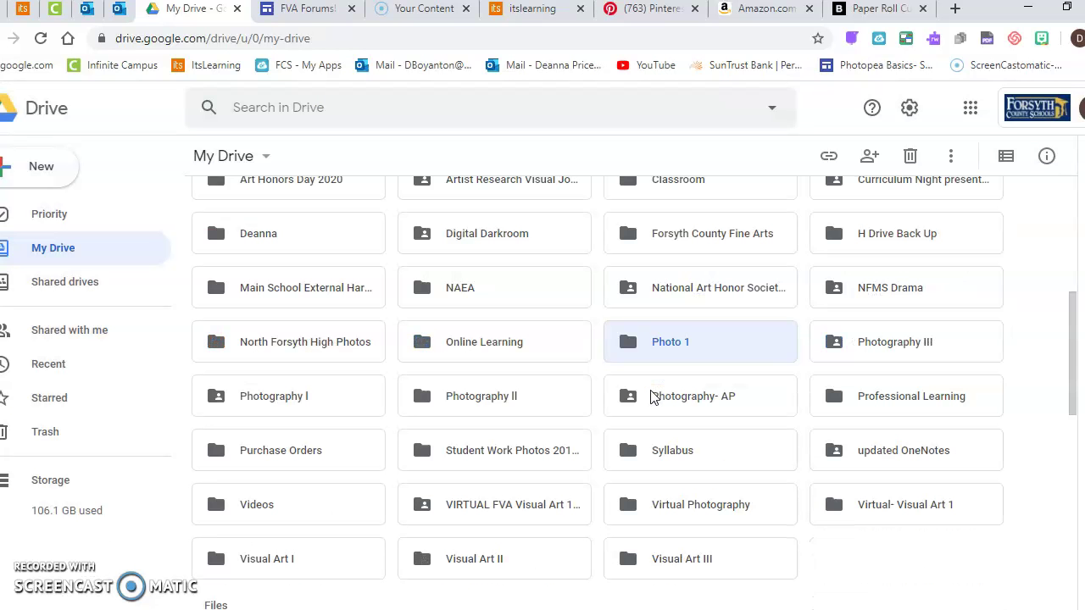
pyautogui.doubleClick(650, 348)
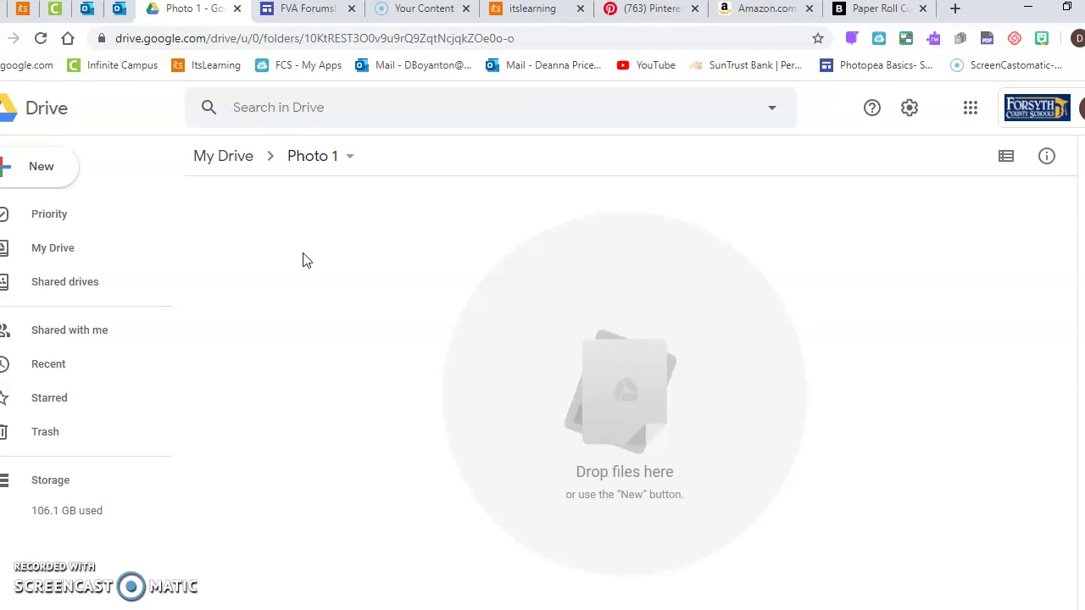
# Step: Inside Photo 1, create a subfolder named with the student's last and first name
pyautogui.click(54, 164)
pyautogui.click(54, 170)
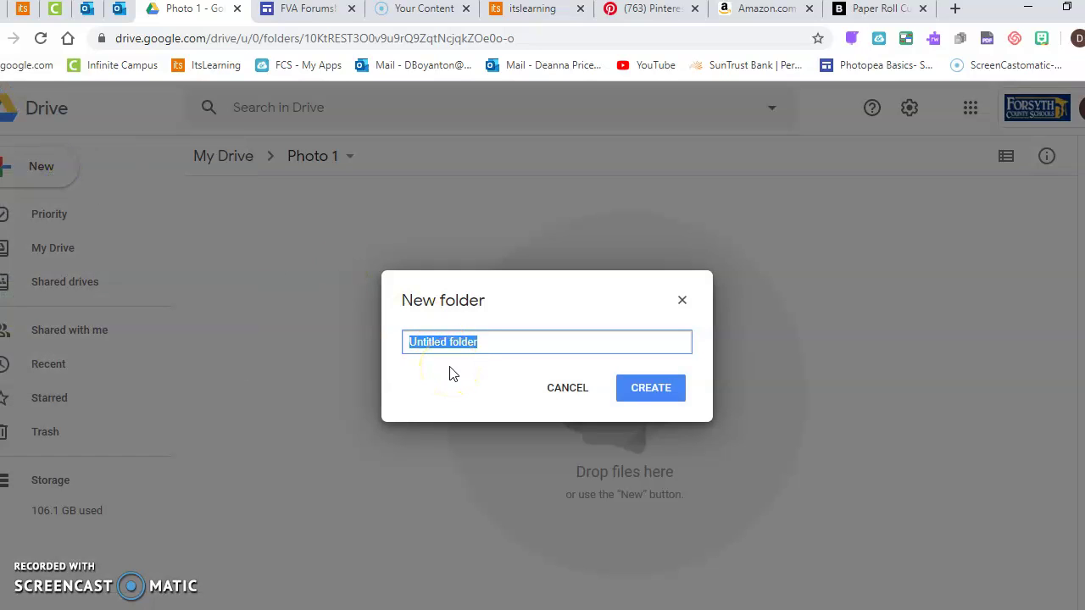
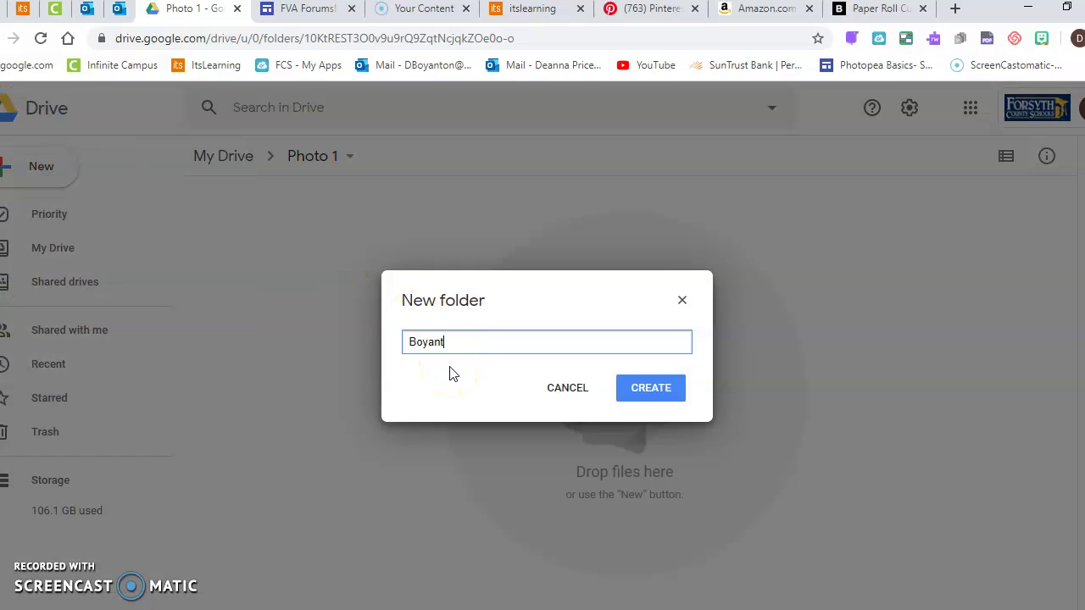
pyautogui.click(660, 400)
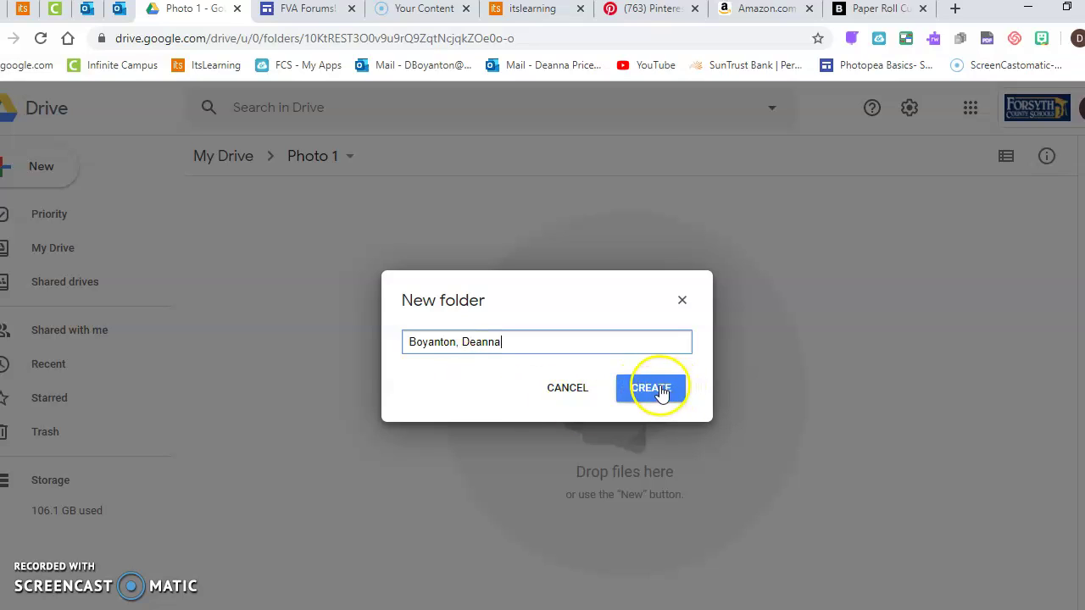
# Step: Open the new student folder after dismissing the share panel
pyautogui.click(496, 354)
pyautogui.click(328, 254)
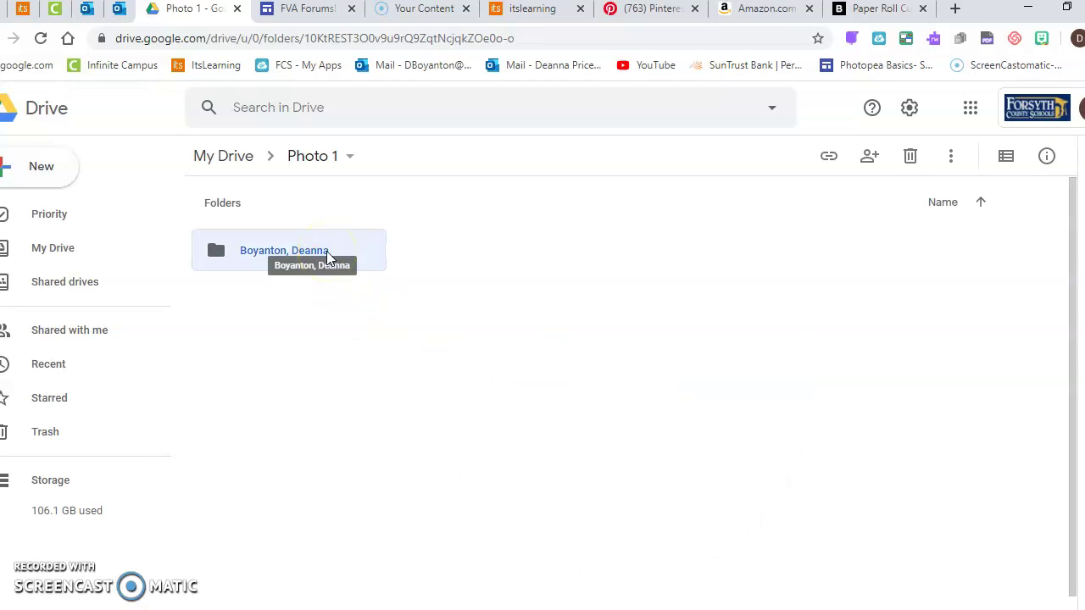
pyautogui.rightClick(327, 253)
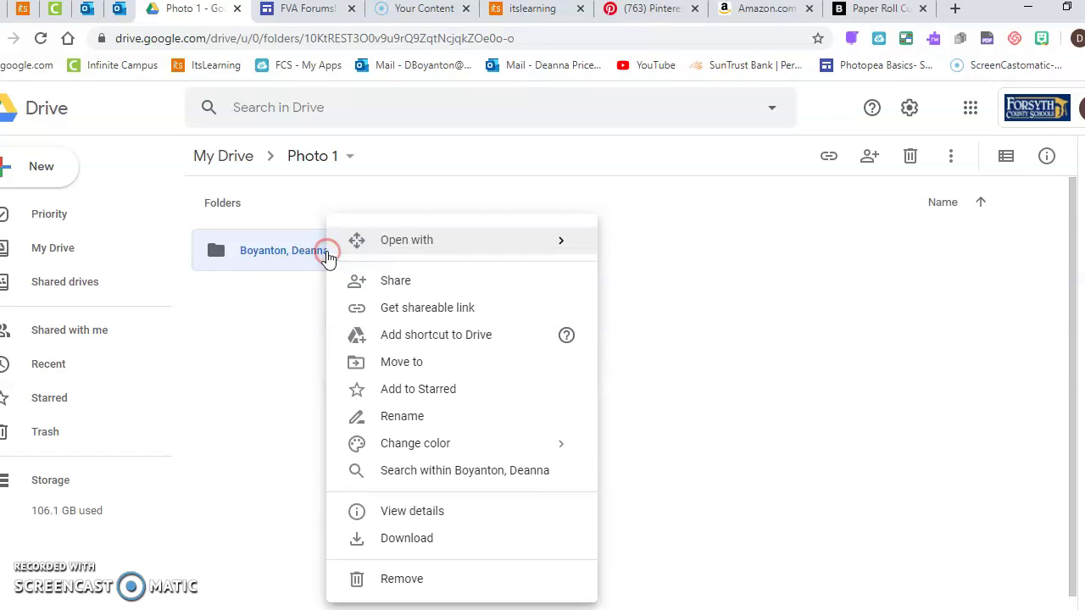
pyautogui.click(414, 289)
pyautogui.click(302, 252)
pyautogui.doubleClick(303, 256)
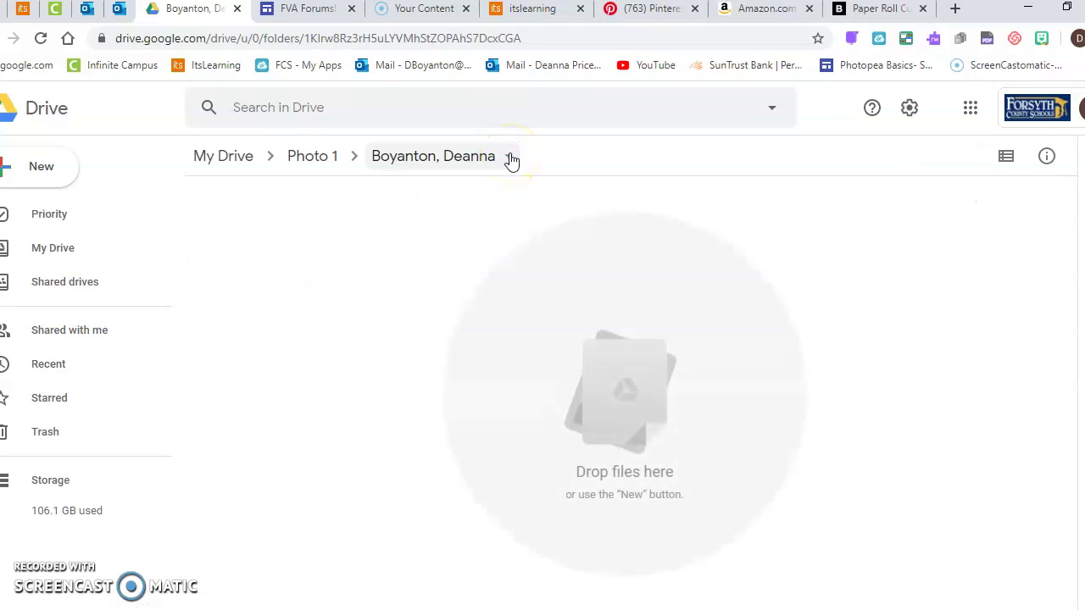
# Step: Share the current student folder as Editor with the student's school account, found by surname
pyautogui.click(511, 161)
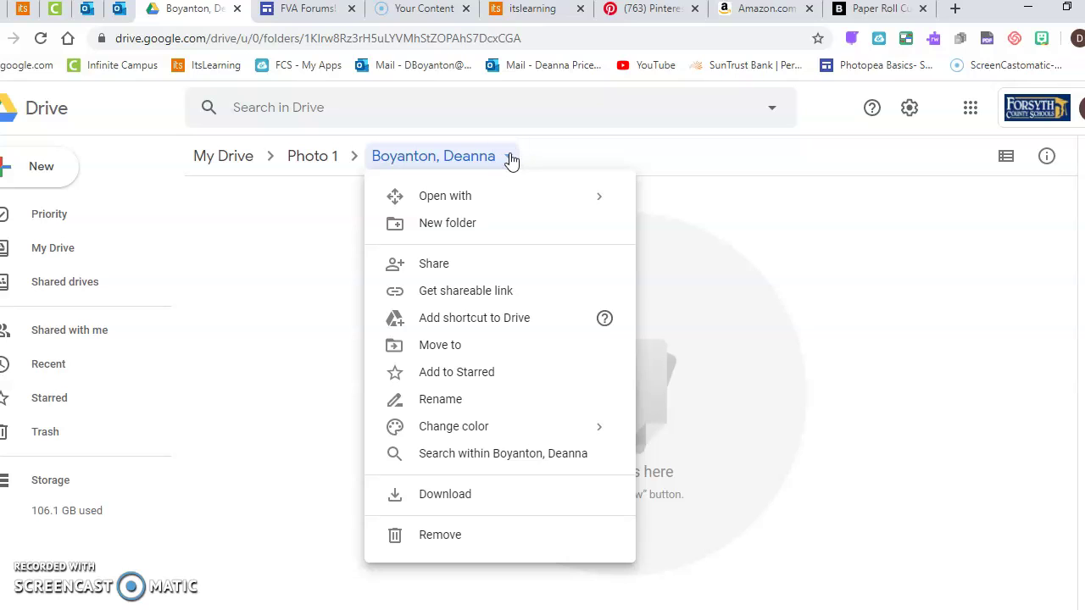
pyautogui.click(433, 266)
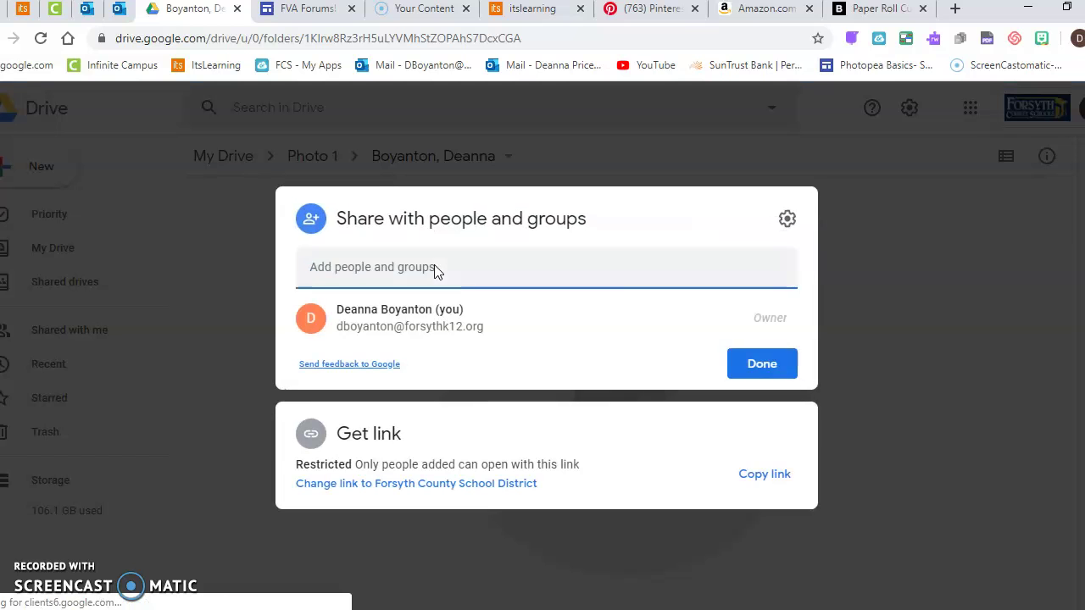
pyautogui.click(373, 269)
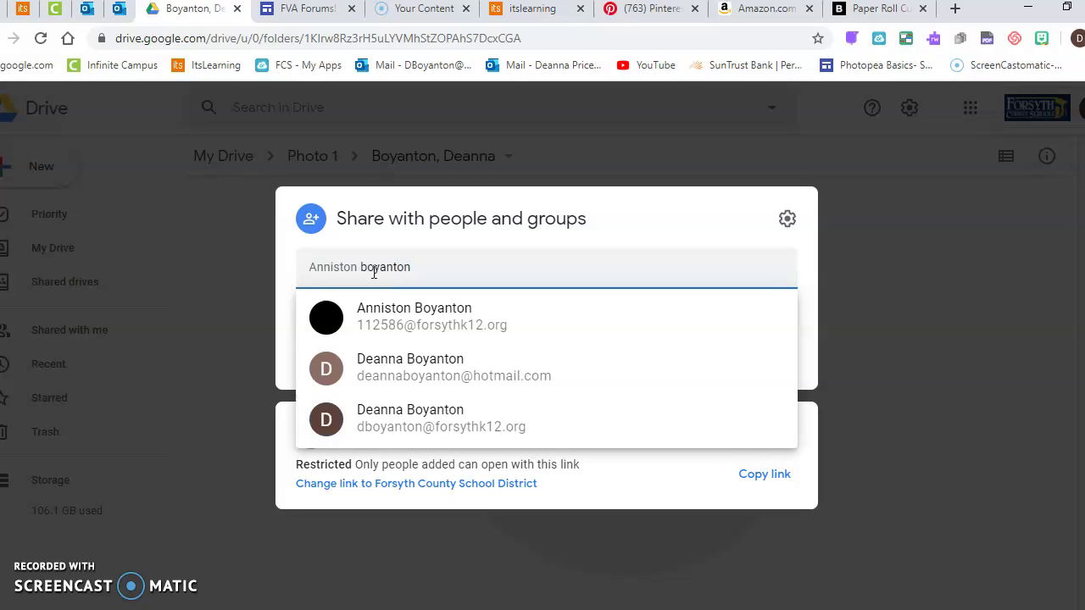
pyautogui.click(403, 330)
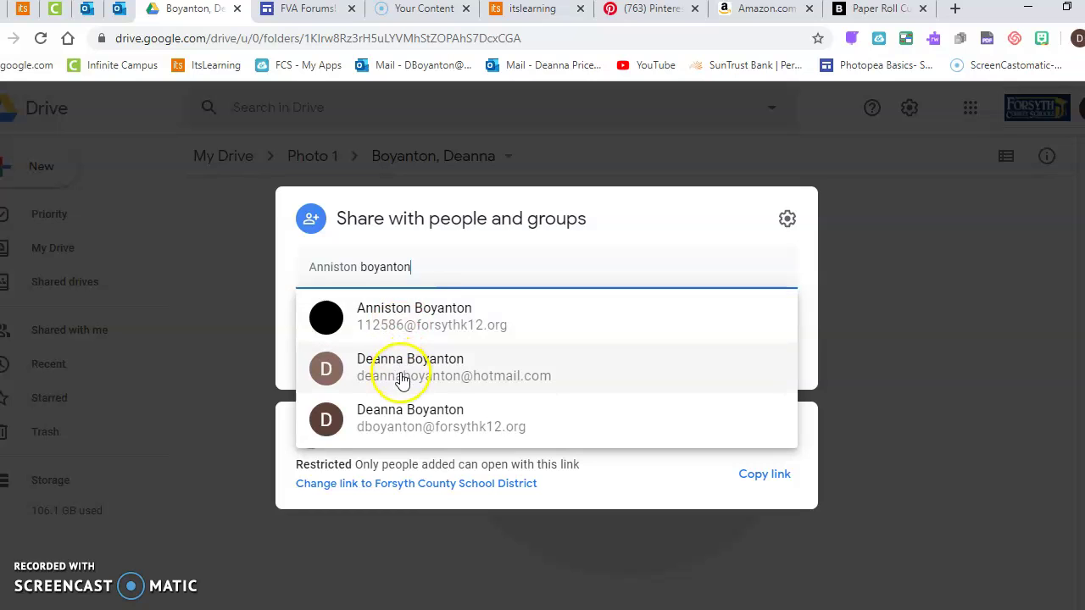
pyautogui.click(398, 434)
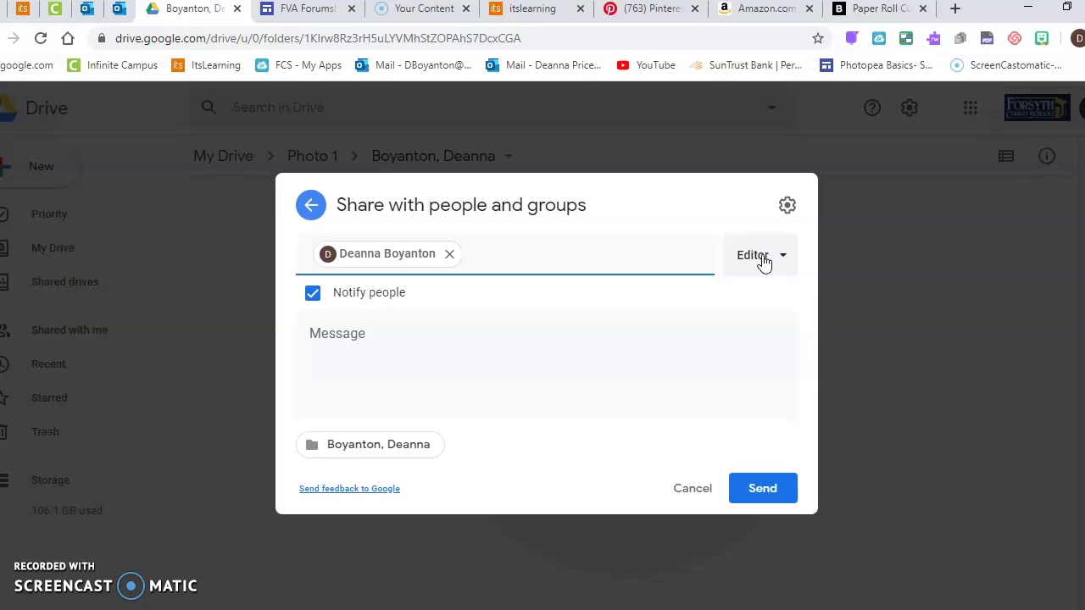
pyautogui.click(762, 488)
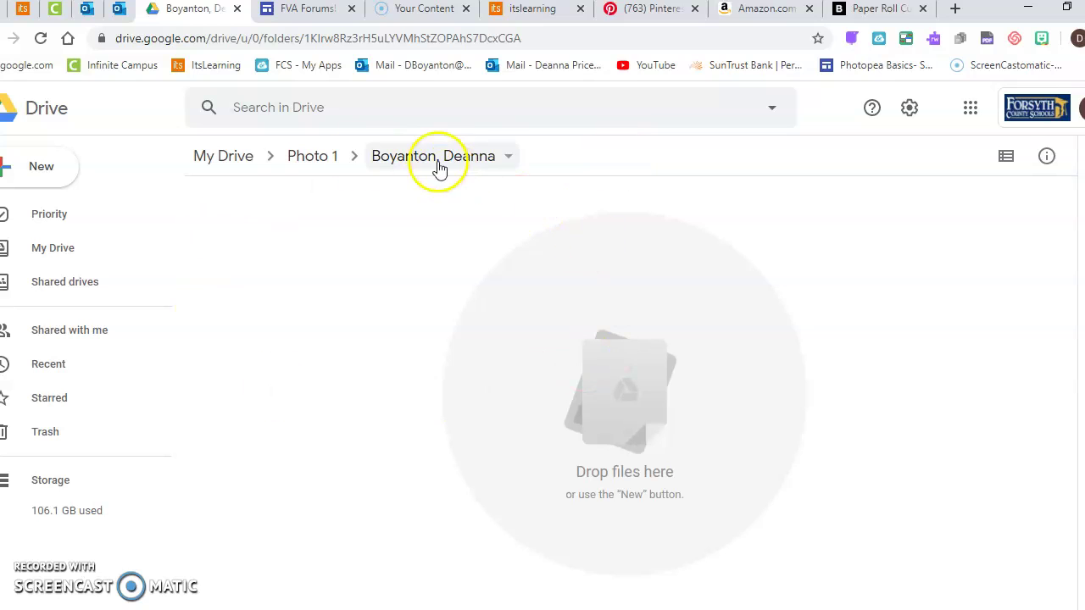
# Step: Return to Photo 1, reopen the student folder and bring up the New menu
pyautogui.click(314, 155)
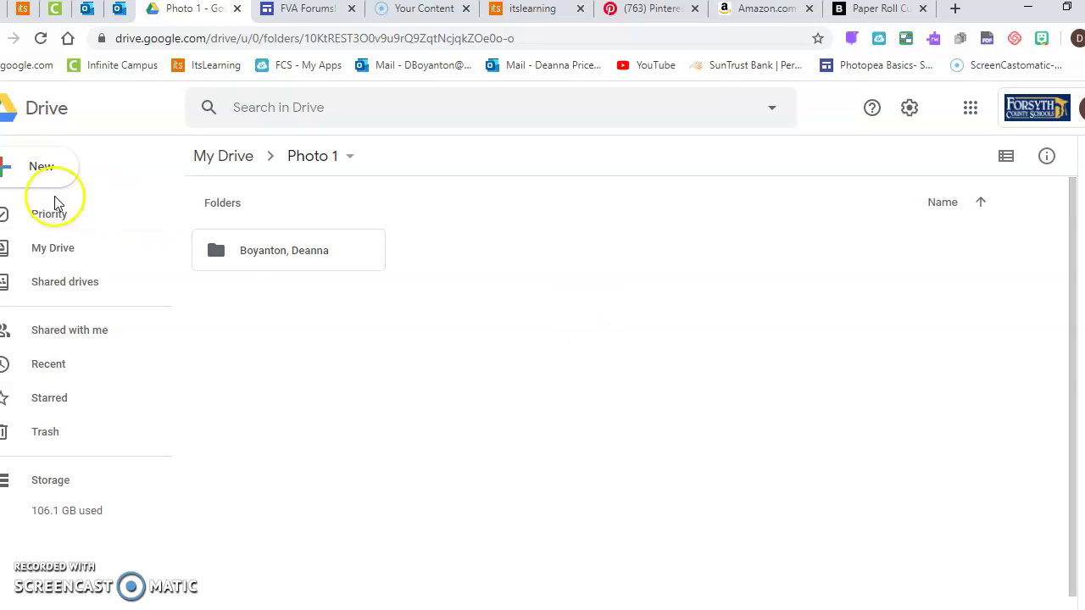
pyautogui.click(42, 169)
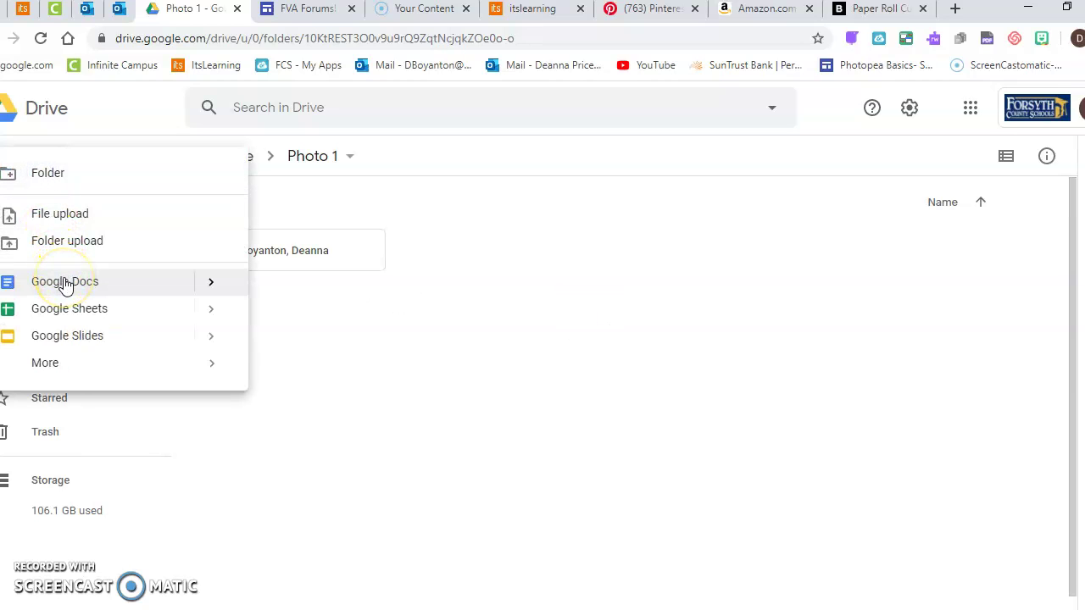
pyautogui.click(487, 370)
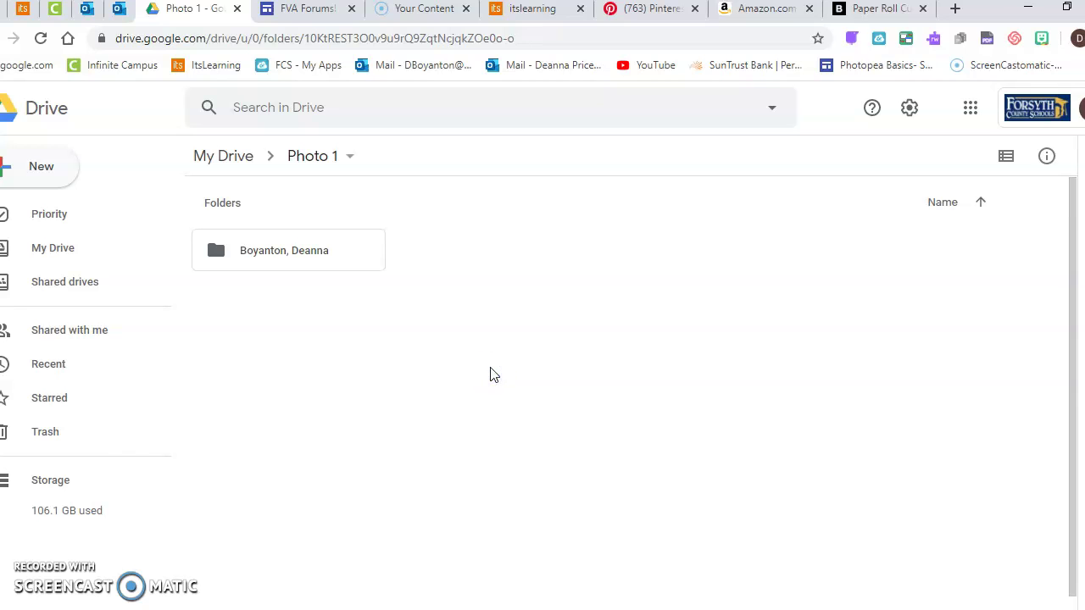
pyautogui.doubleClick(289, 254)
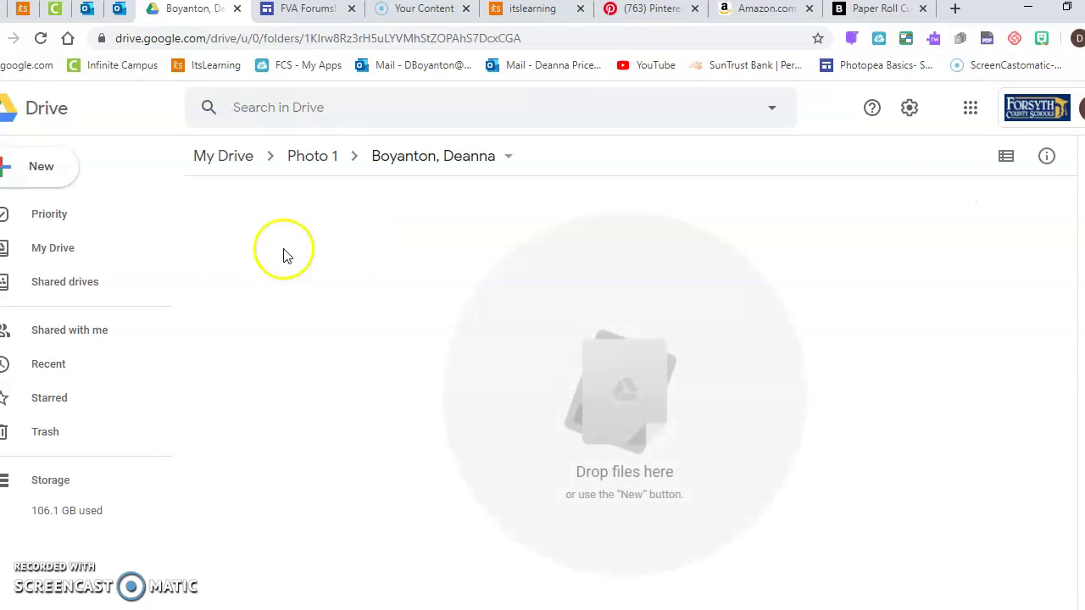
pyautogui.click(42, 167)
# Step: Create the folder '1- August 31- Elements/Principles of Art- 14' and select it
pyautogui.click(44, 170)
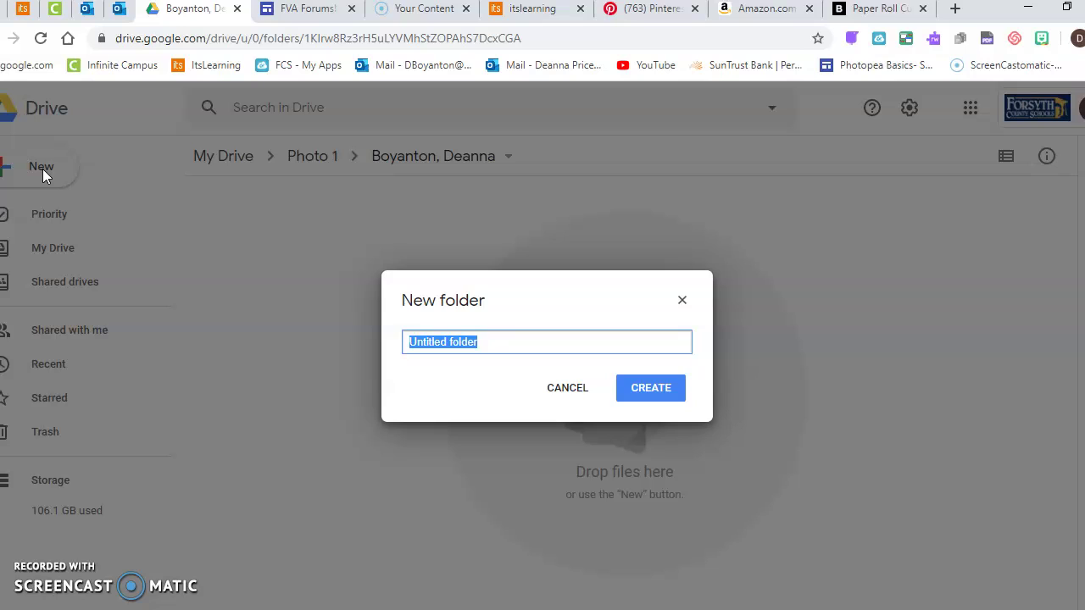
pyautogui.write('1-')
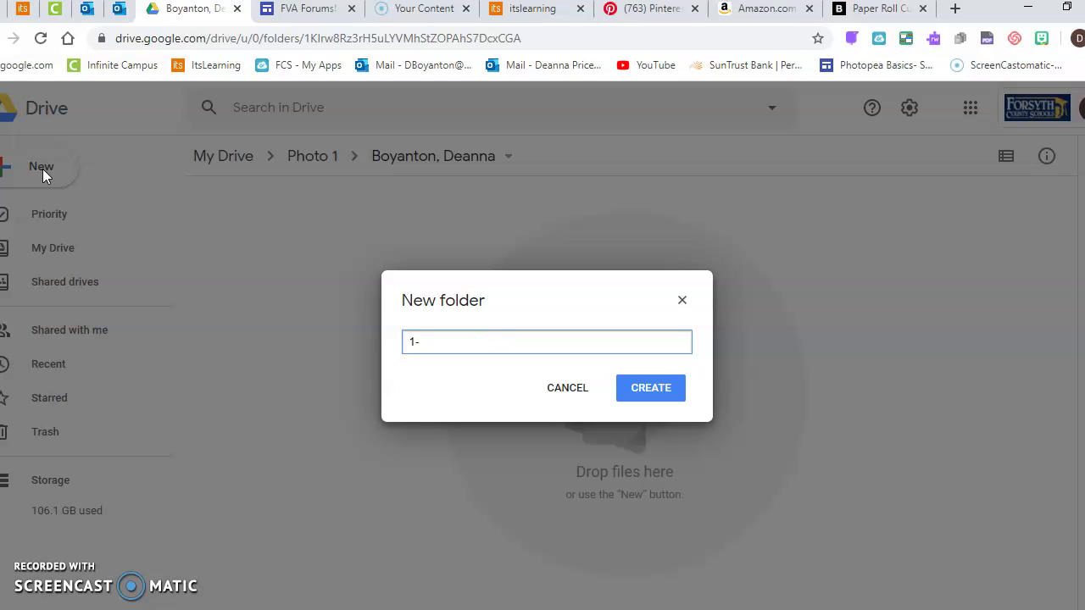
pyautogui.write(' August 31- Elements/P')
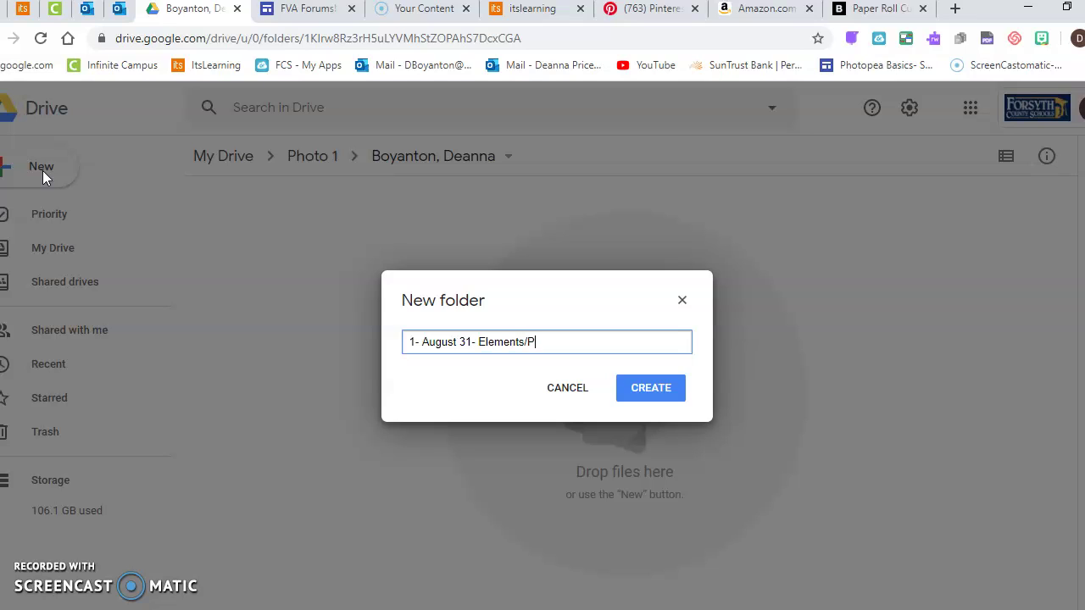
pyautogui.write('rinciples of Art- 14')
pyautogui.click(649, 388)
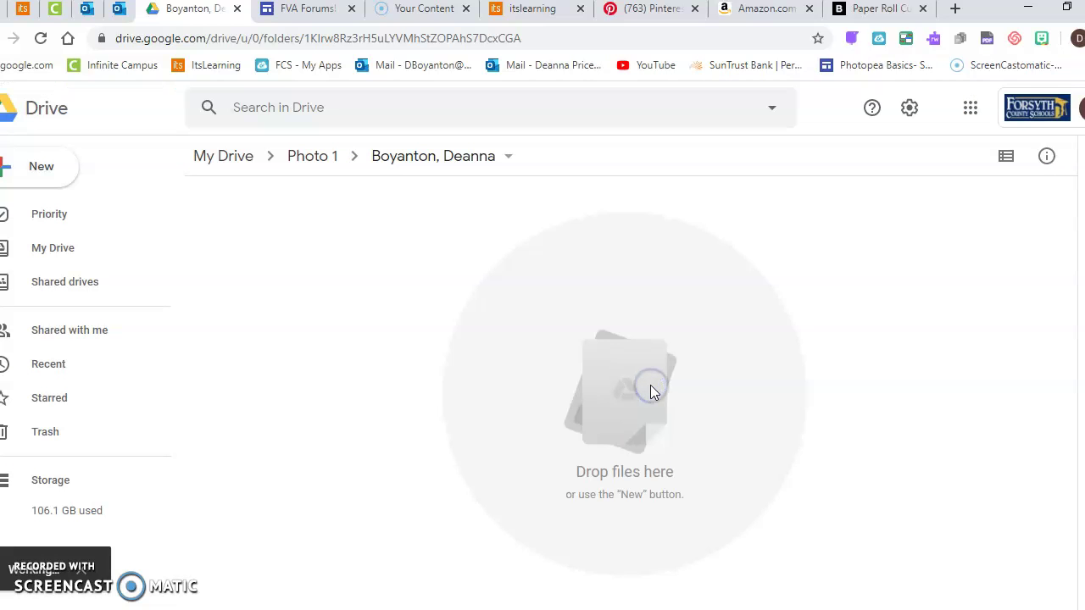
pyautogui.click(219, 245)
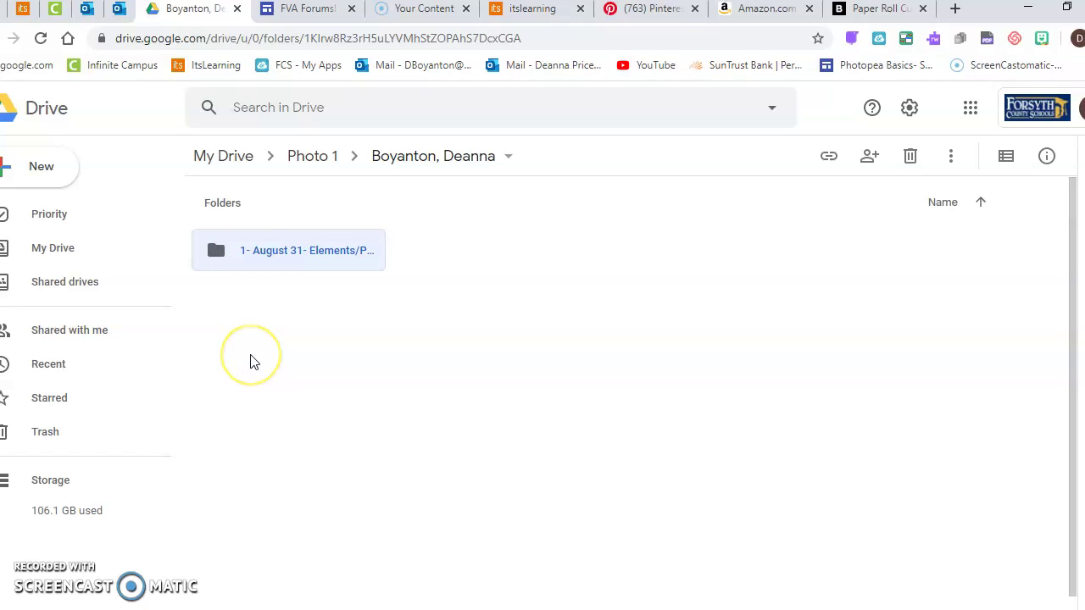
# Step: Inside the assignment folder, create Unedited, Work in Progress and Turn In subfolders
pyautogui.doubleClick(295, 260)
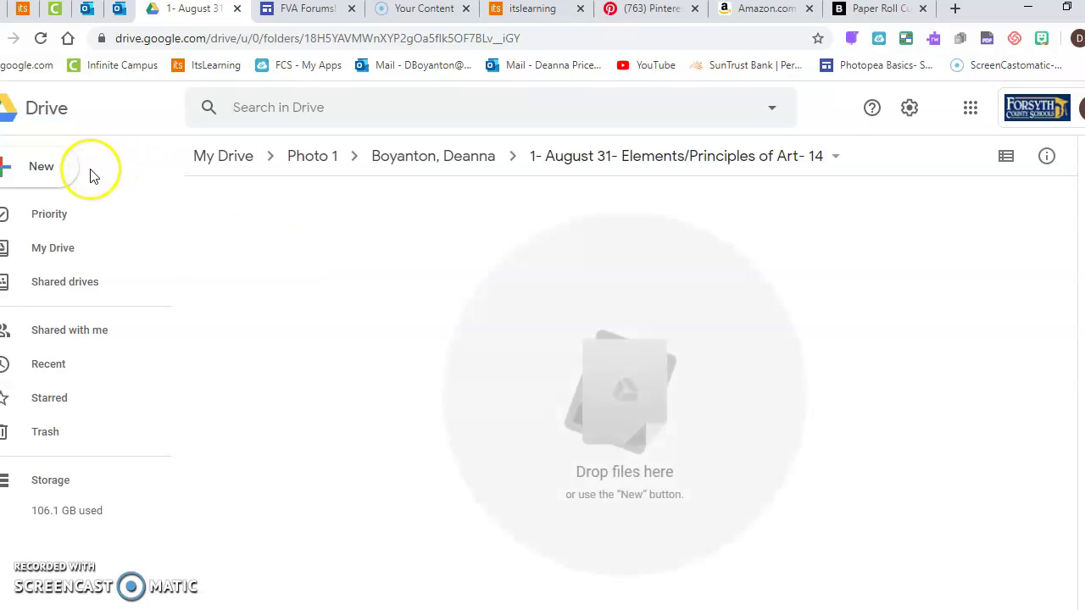
pyautogui.click(51, 173)
pyautogui.click(48, 173)
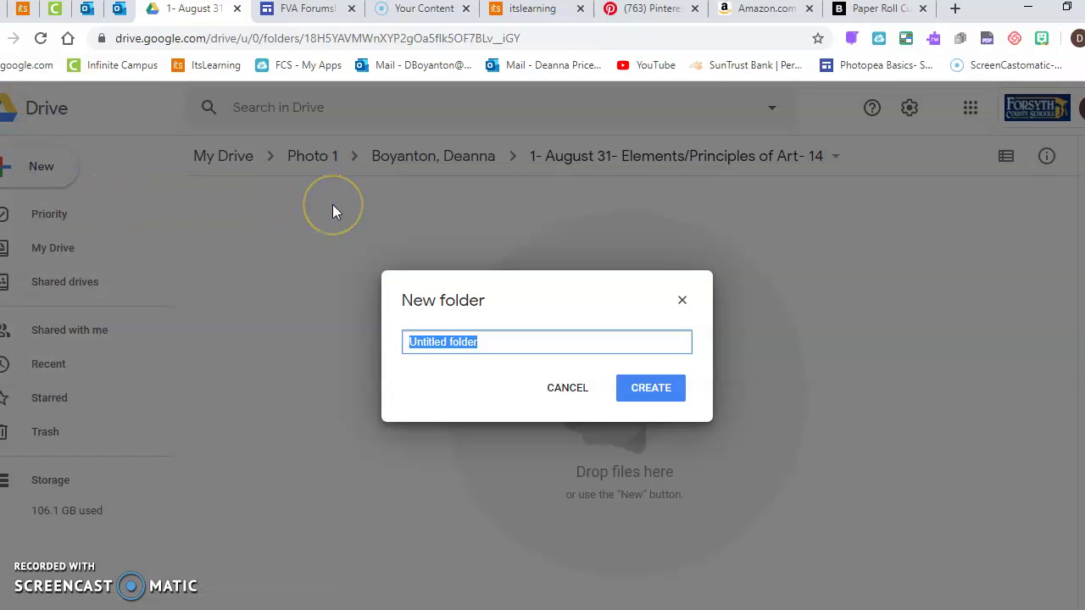
pyautogui.write('Unedited')
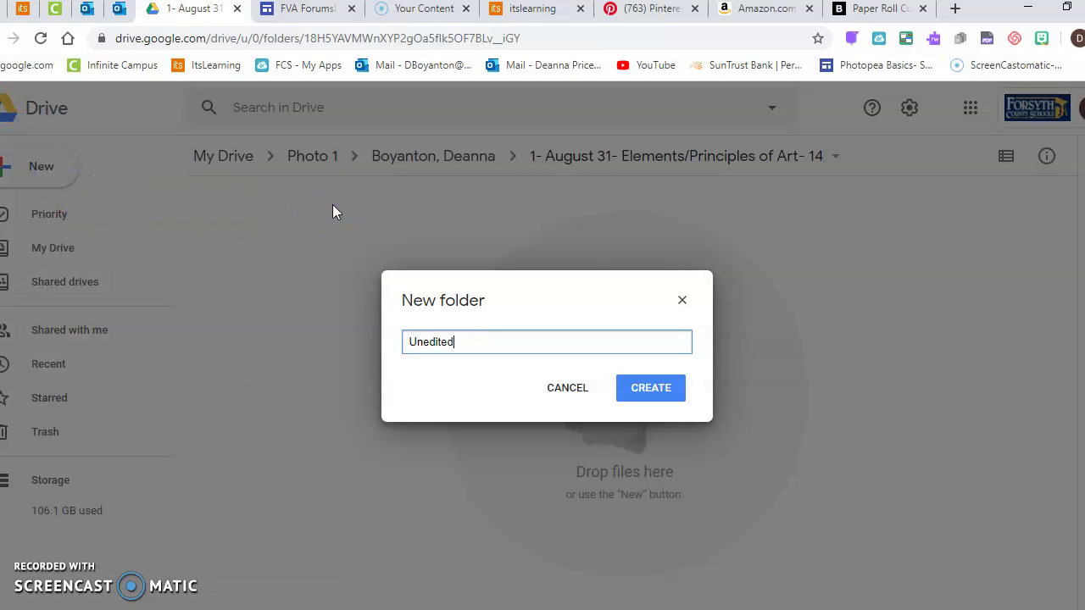
pyautogui.click(649, 395)
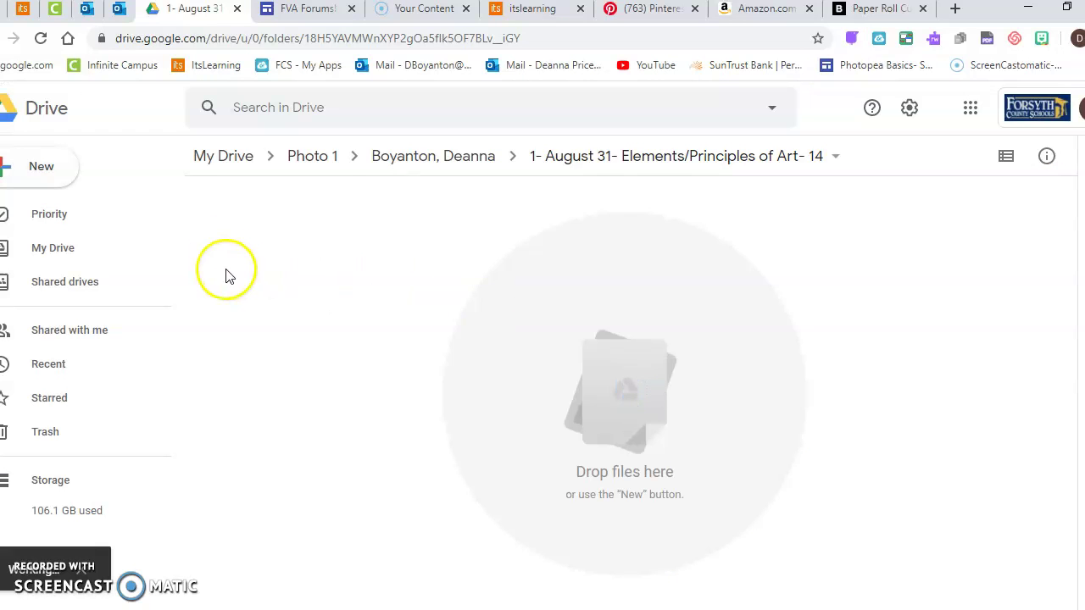
pyautogui.click(52, 170)
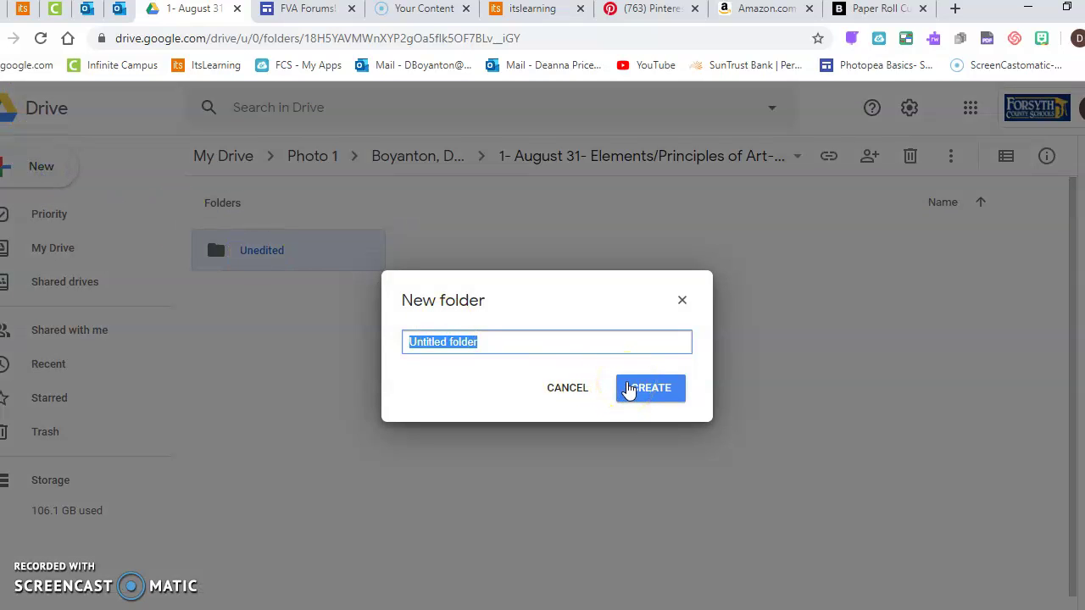
pyautogui.write('Work in Progress')
pyautogui.click(628, 389)
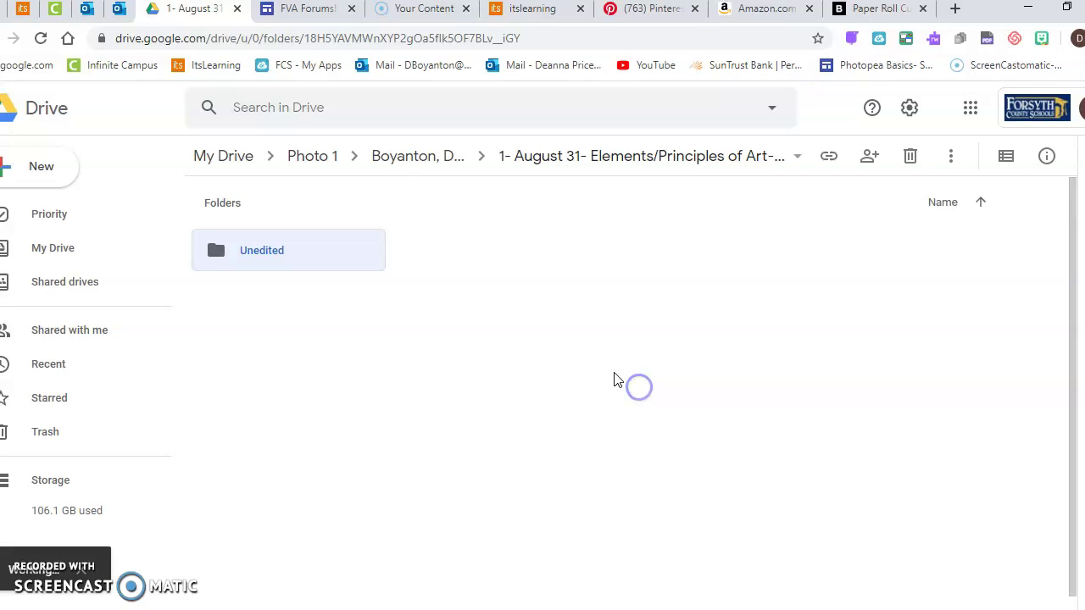
pyautogui.click(67, 173)
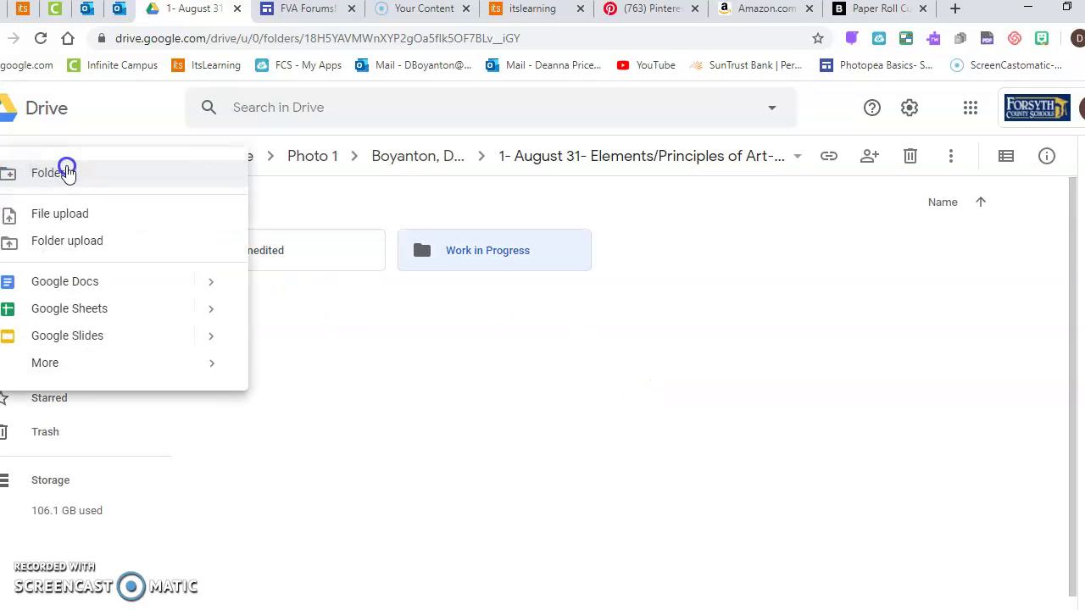
pyautogui.click(68, 169)
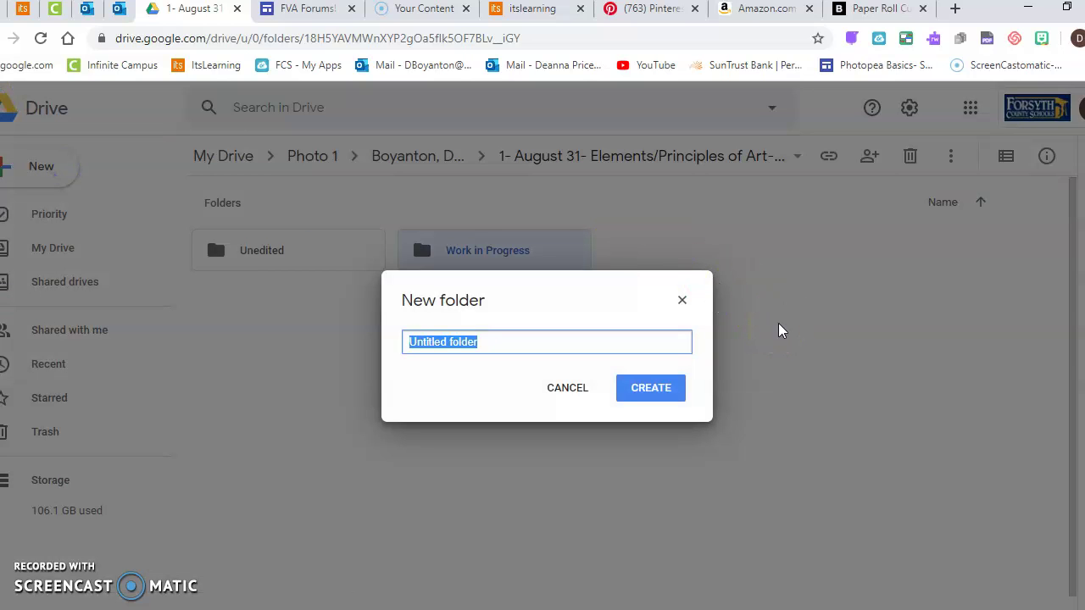
pyautogui.write('Turn In')
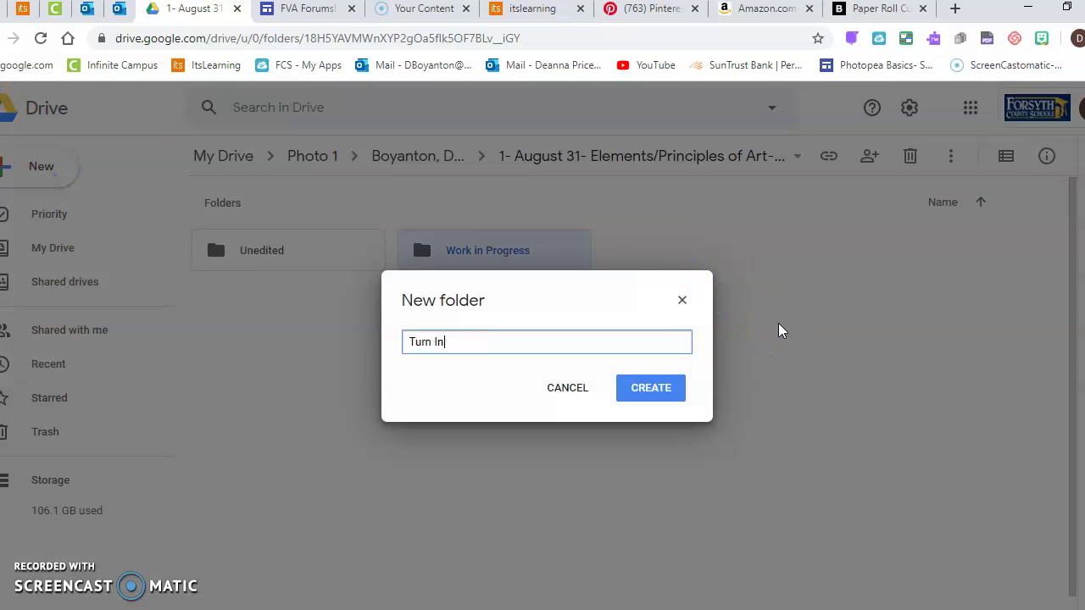
pyautogui.click(657, 387)
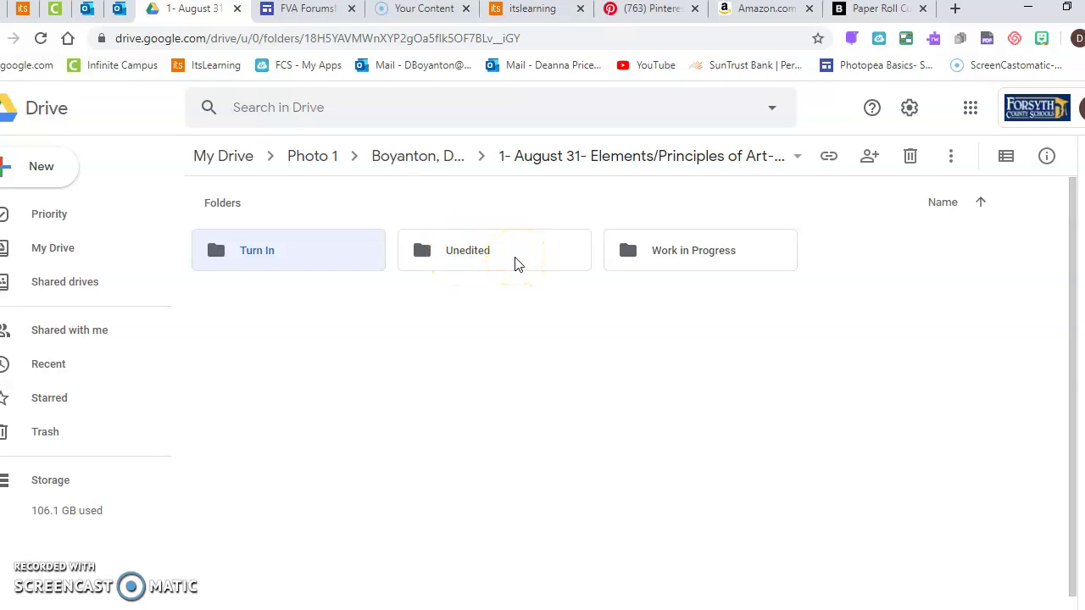
# Step: Open the Unedited folder and start a File upload from the computer
pyautogui.doubleClick(469, 253)
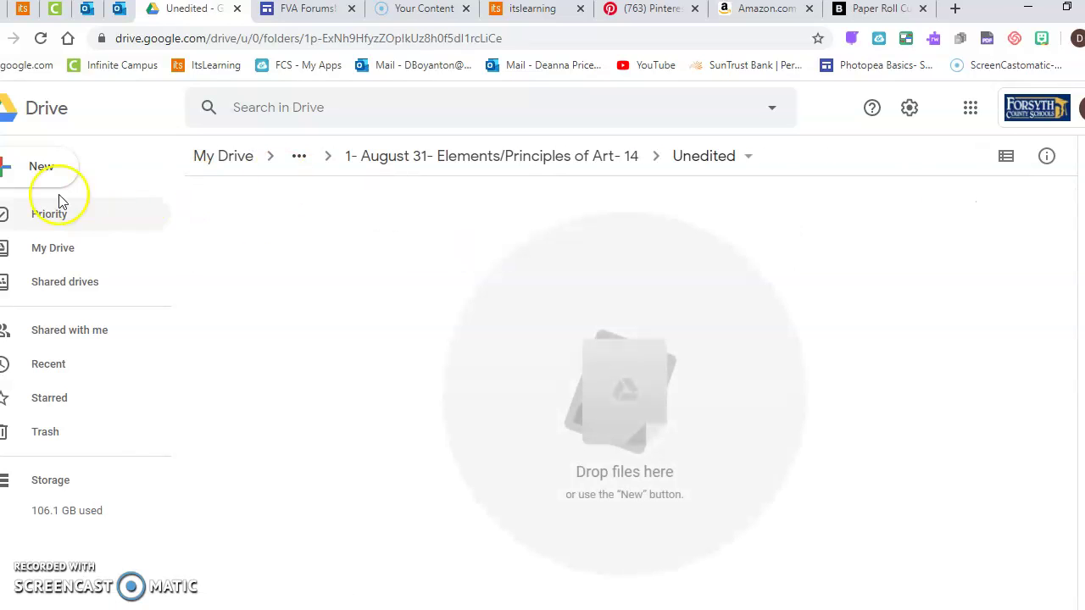
pyautogui.click(39, 171)
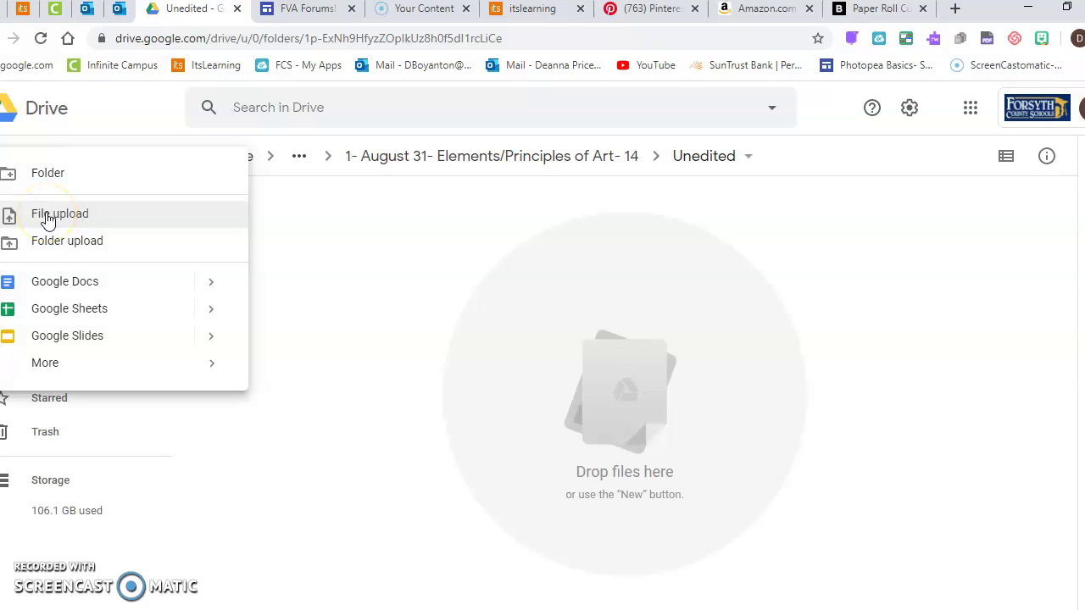
pyautogui.click(48, 217)
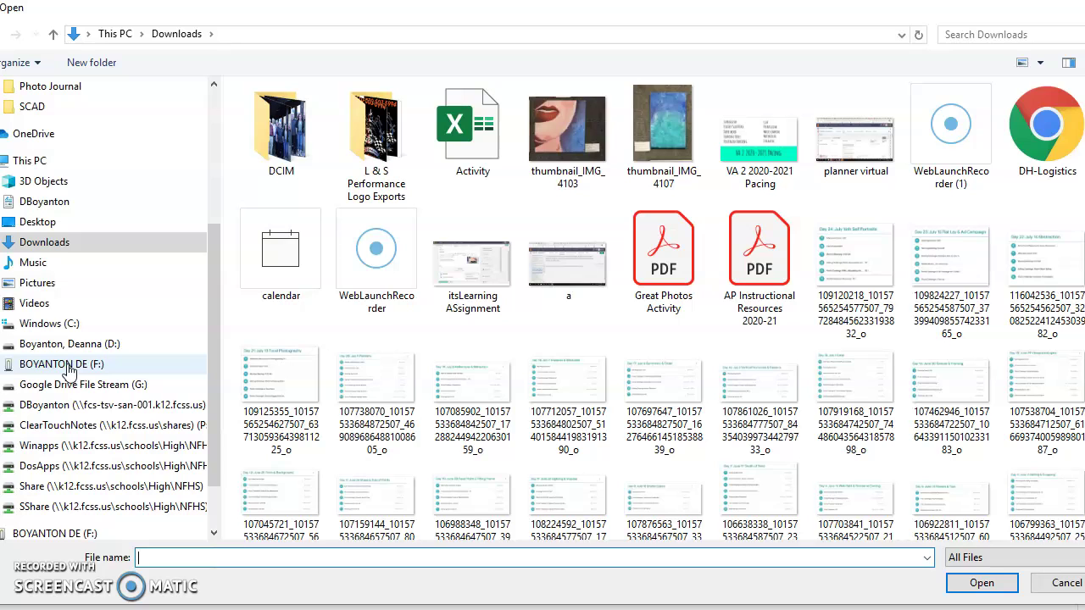
# Step: Browse to F: > Photography 1 > August 31 > Unedited and select all five JPGs
pyautogui.click(67, 366)
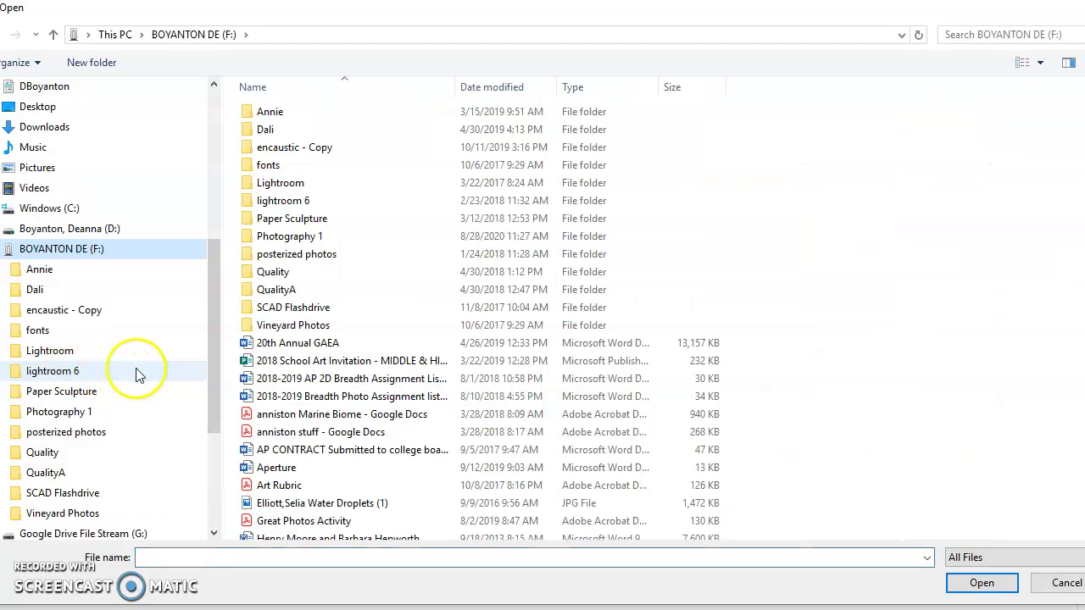
pyautogui.doubleClick(280, 242)
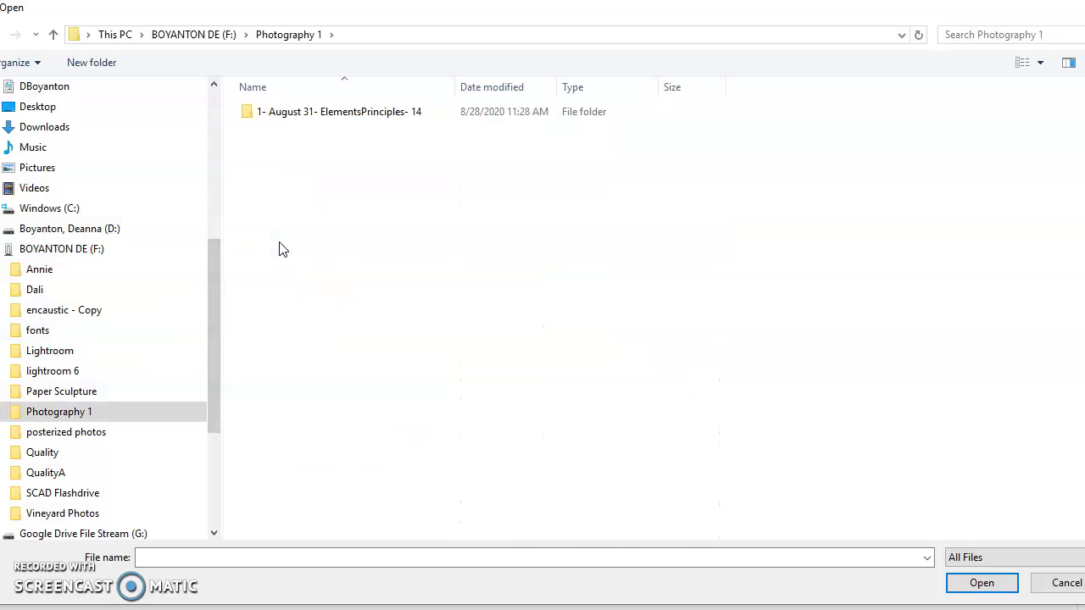
pyautogui.doubleClick(299, 112)
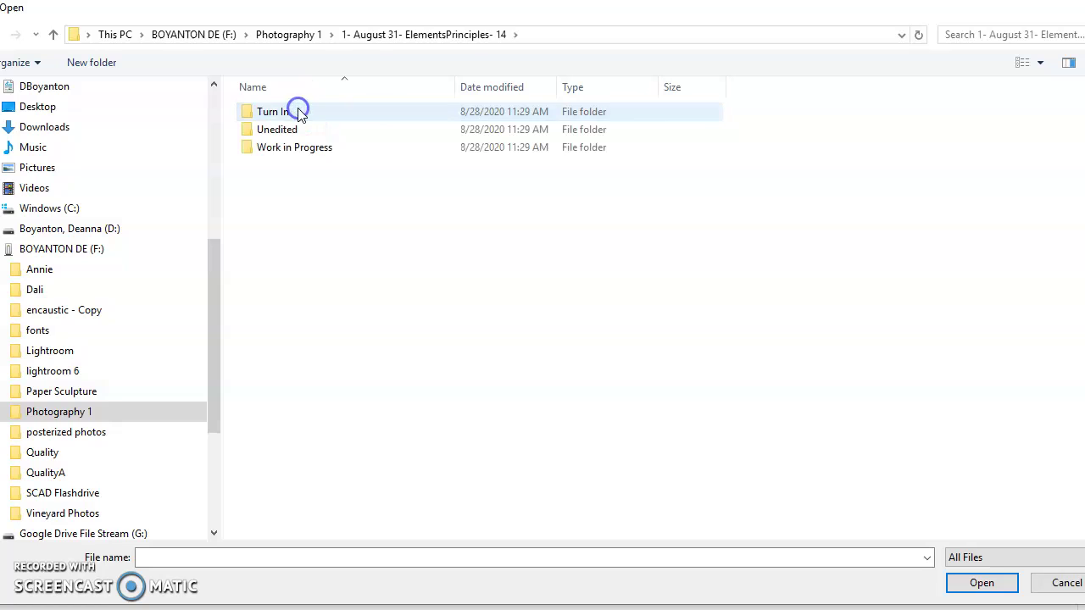
pyautogui.doubleClick(284, 131)
pyautogui.moveTo(288, 227); pyautogui.dragTo(251, 101)
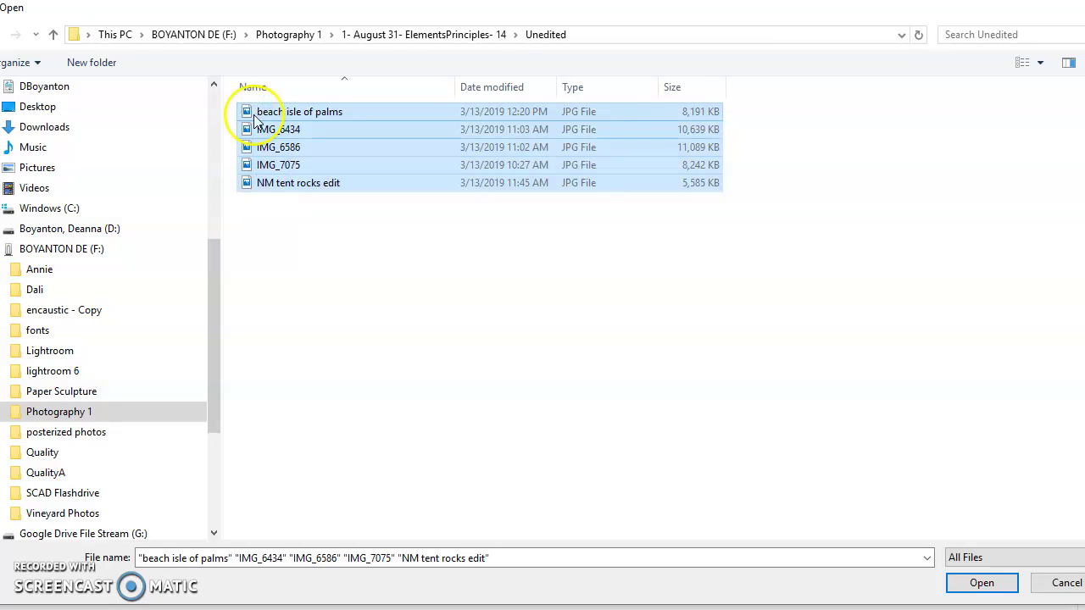
pyautogui.click(284, 236)
pyautogui.moveTo(284, 236); pyautogui.dragTo(276, 110)
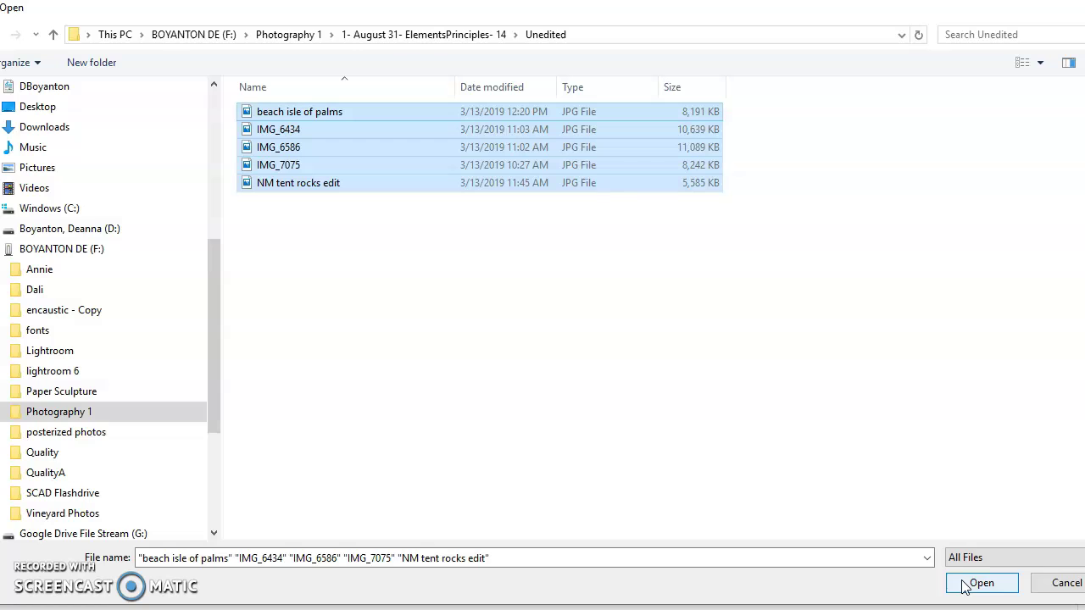
# Step: Upload the five selected photos and go back to the August 31 assignment folder
pyautogui.click(966, 584)
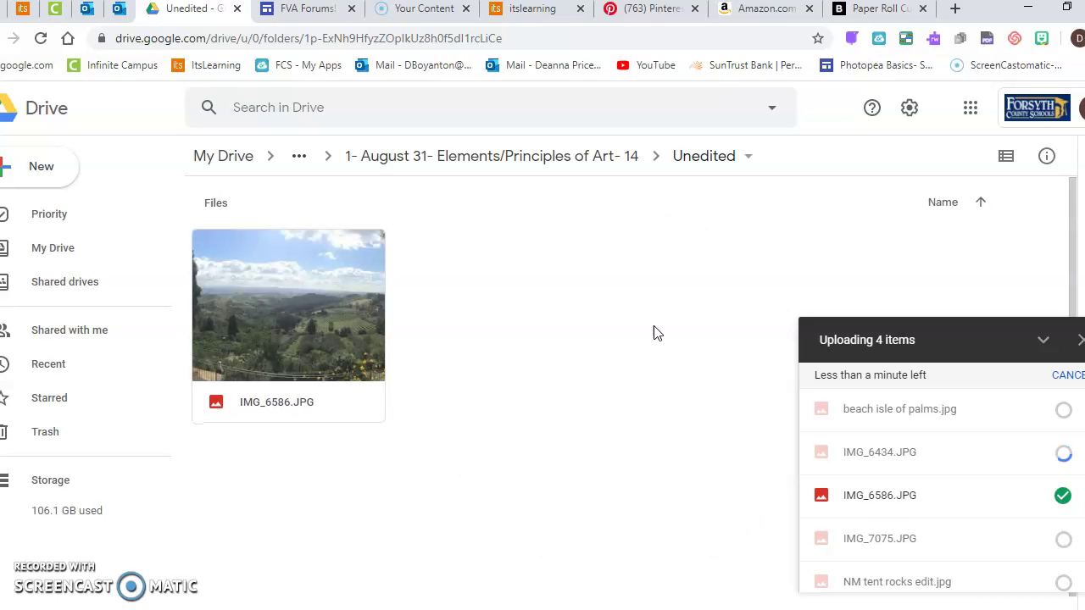
pyautogui.click(598, 232)
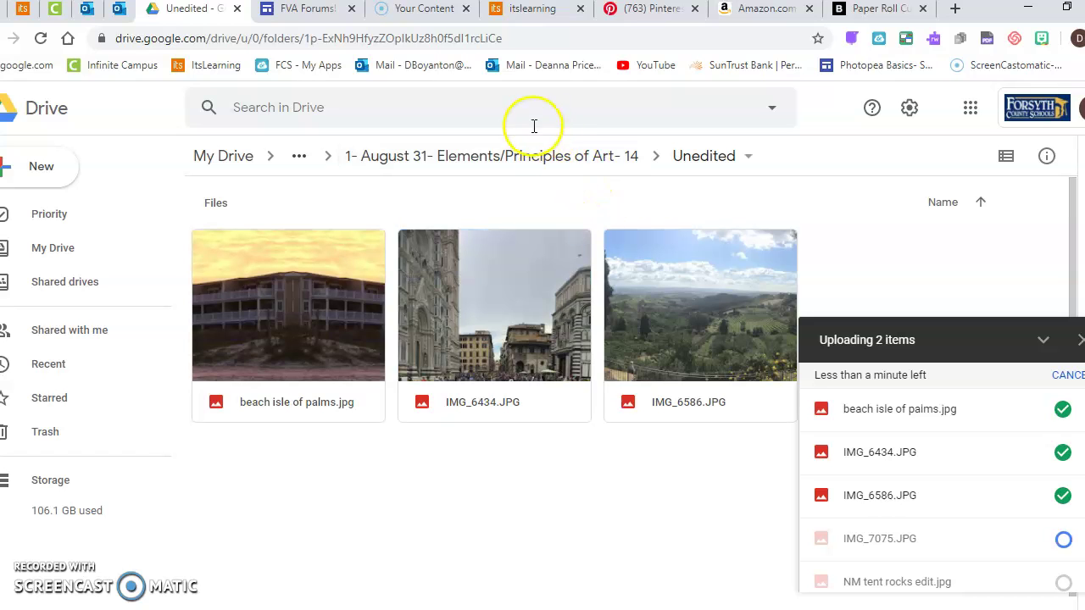
pyautogui.click(525, 159)
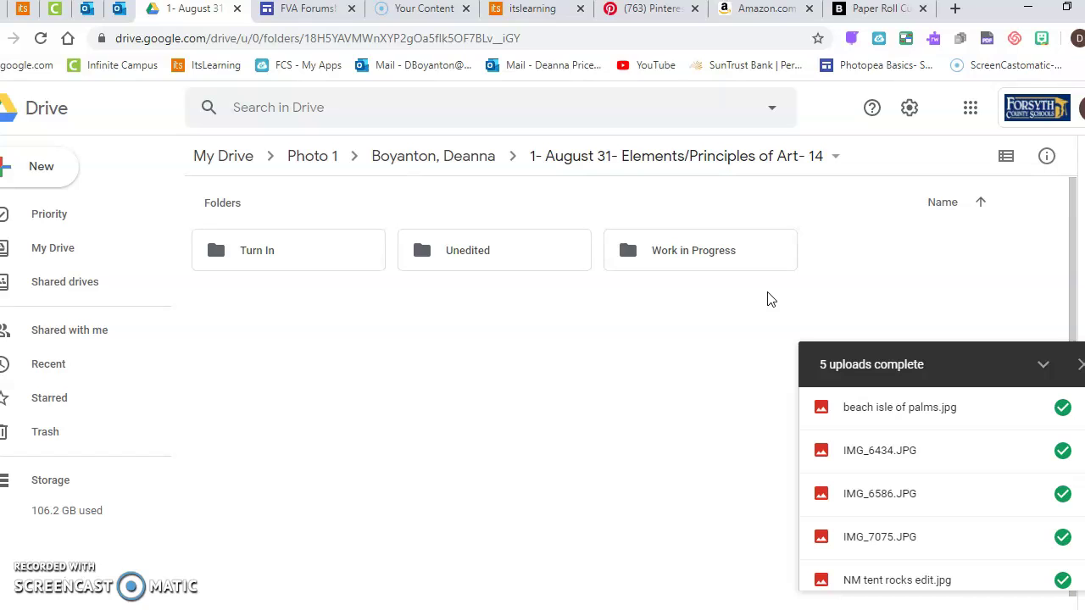
# Step: Close the completed uploads panel and return via Photo 1 to the student's folder holding the August 31 assignment
pyautogui.click(1079, 365)
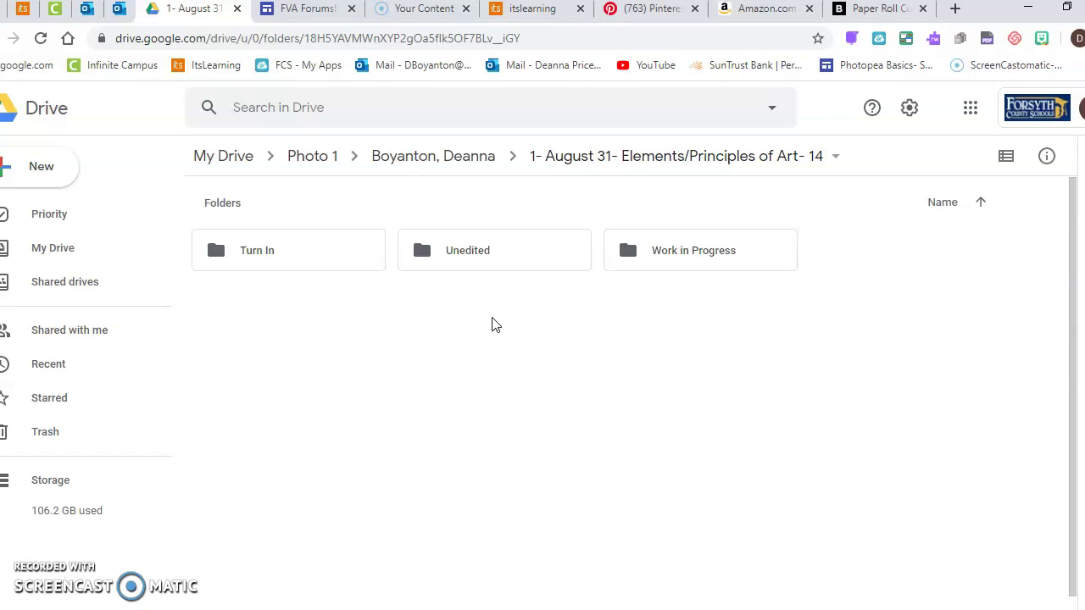
pyautogui.click(320, 159)
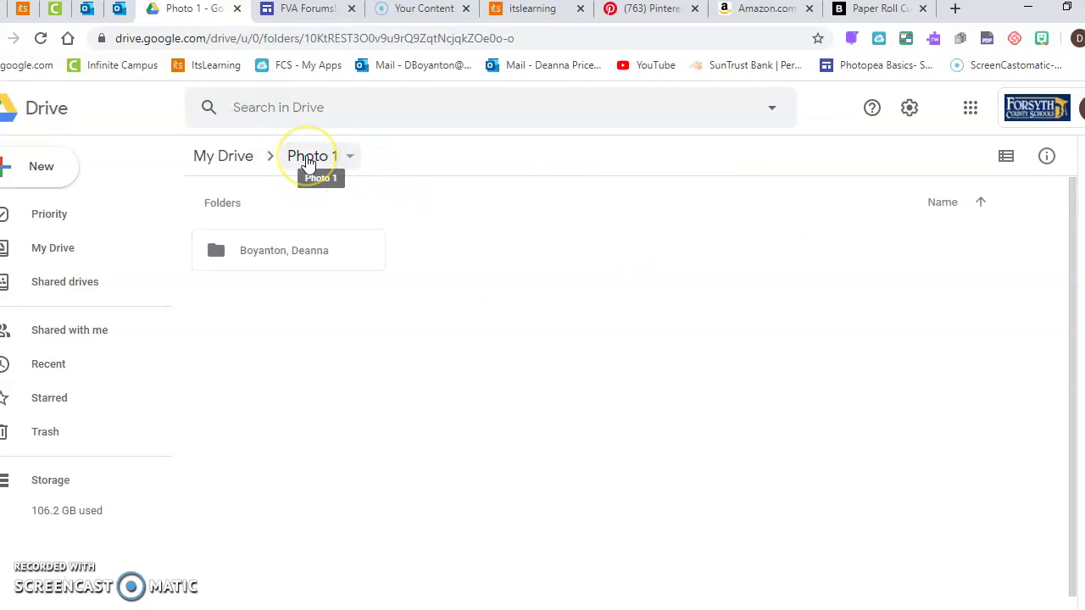
pyautogui.click(303, 252)
pyautogui.doubleClick(303, 251)
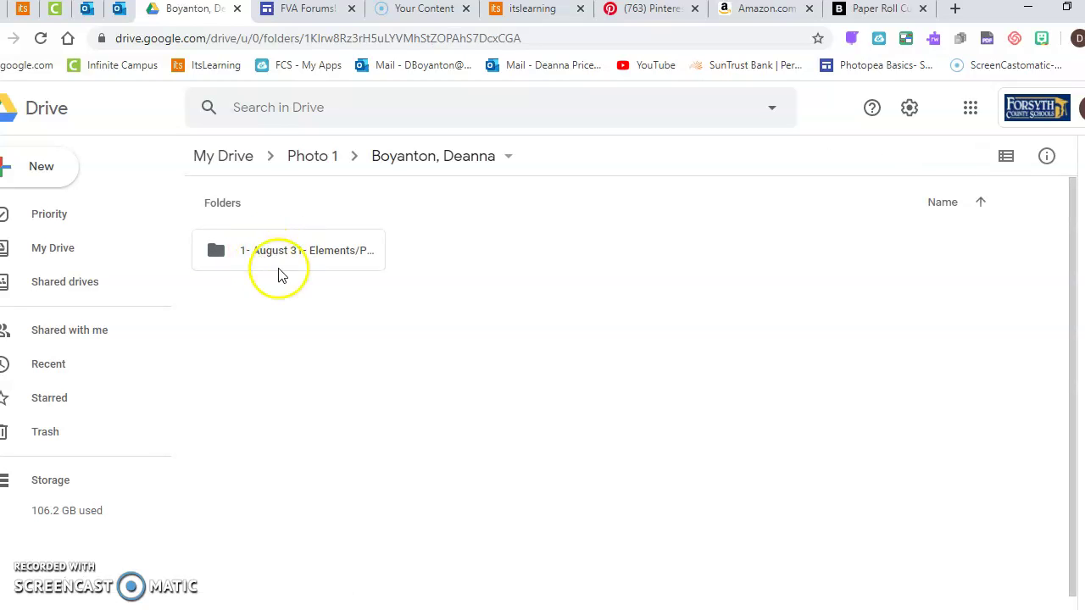